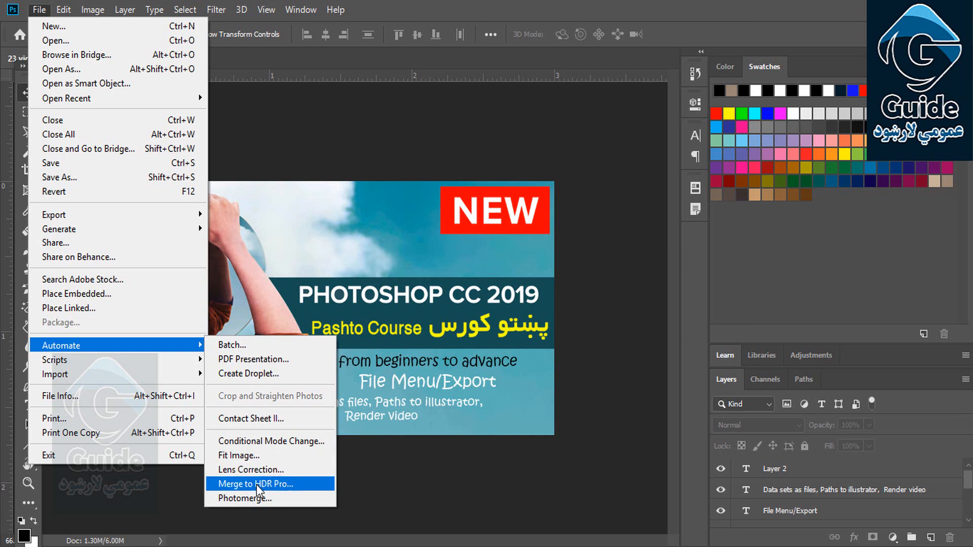
- Apply Fit Image to the document with limits of 900 pixels wide and 9000 pixels high
left_click(257, 455)
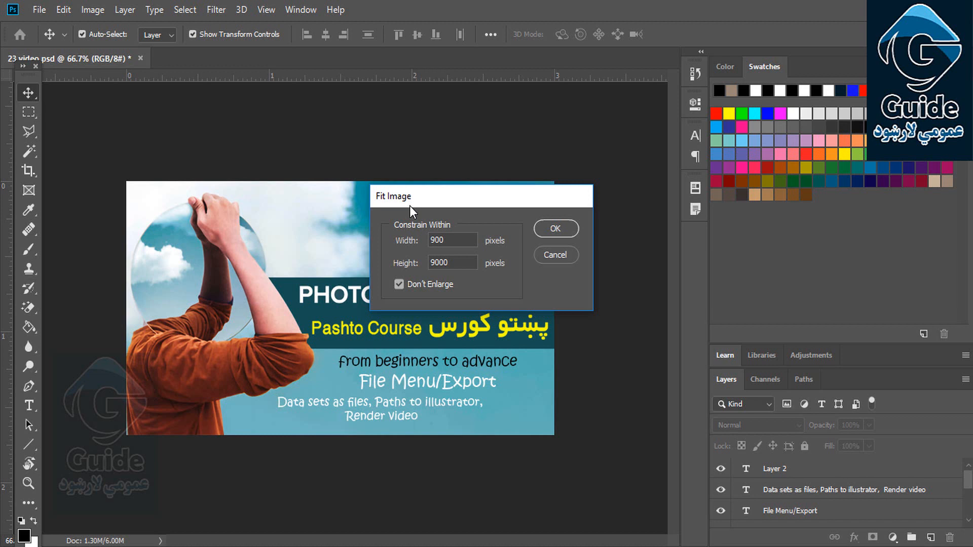
key("Tab")
key("Tab")
left_click(565, 230)
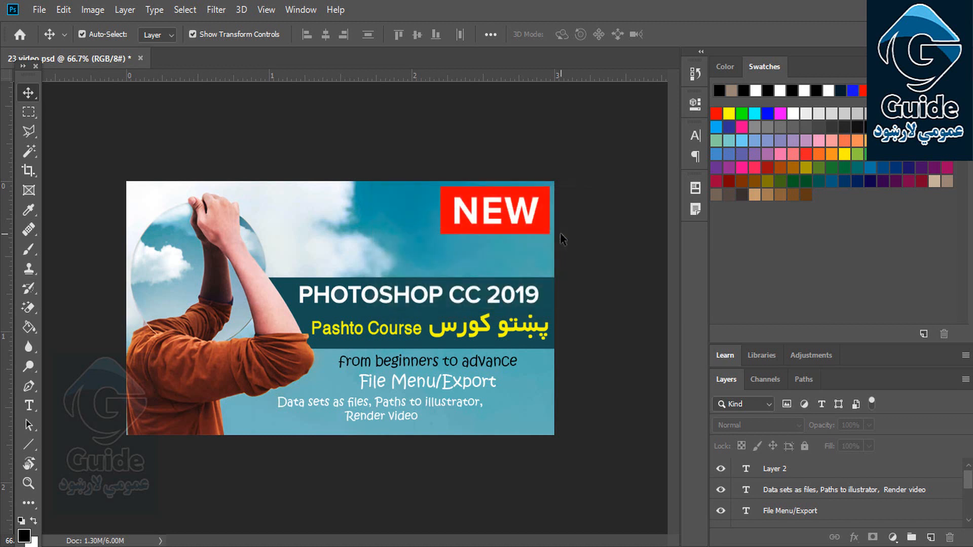
- Apply Fit Image again, constraining the document to a width of 800 pixels
left_click(39, 10)
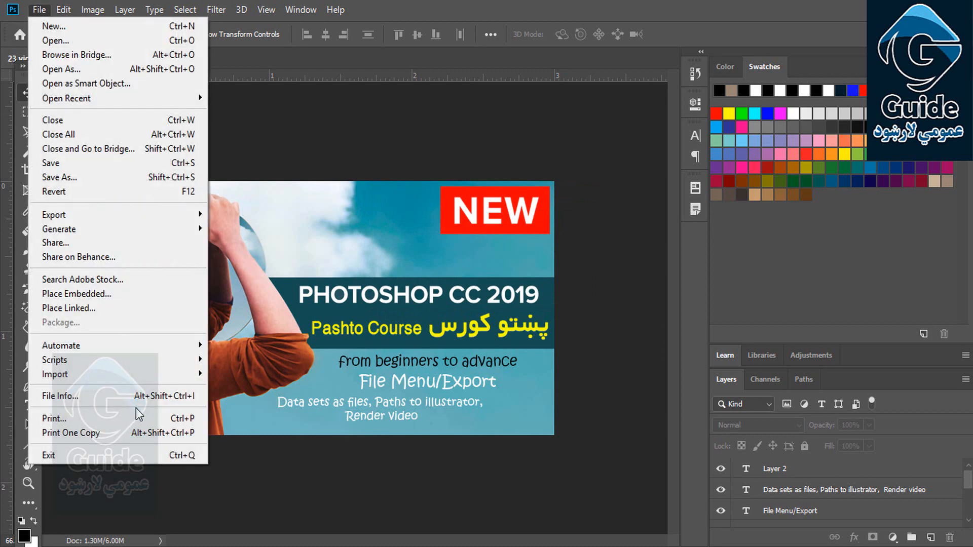
mouse_move(105, 345)
left_click(255, 455)
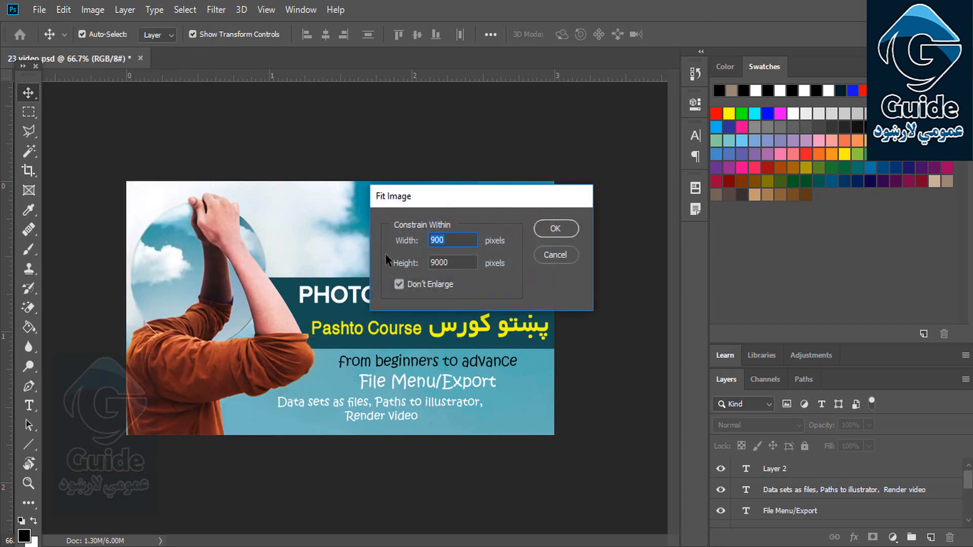
type("800")
left_click(546, 229)
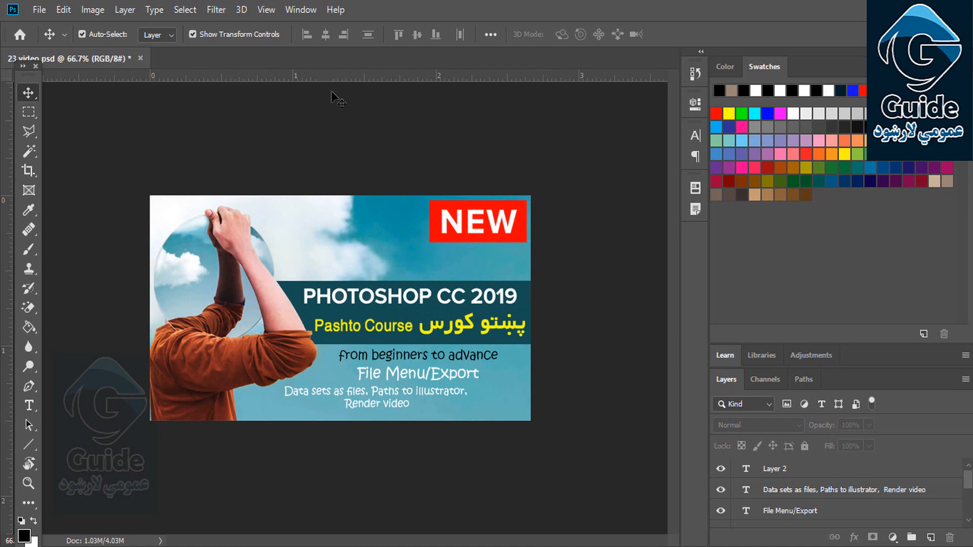
- Start a batch Lens Correction and load the Lens correction folder from the Desktop as the source
left_click(39, 9)
mouse_move(96, 344)
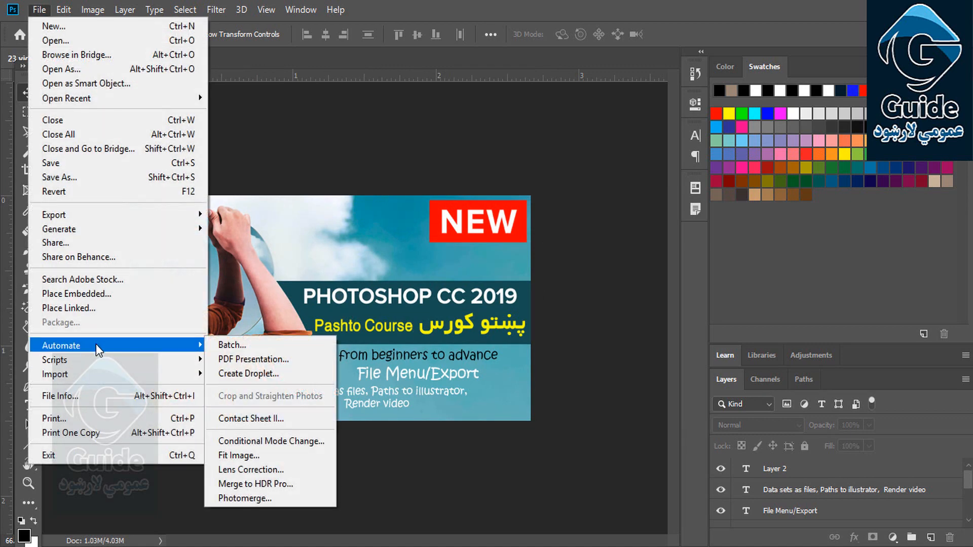
left_click(294, 469)
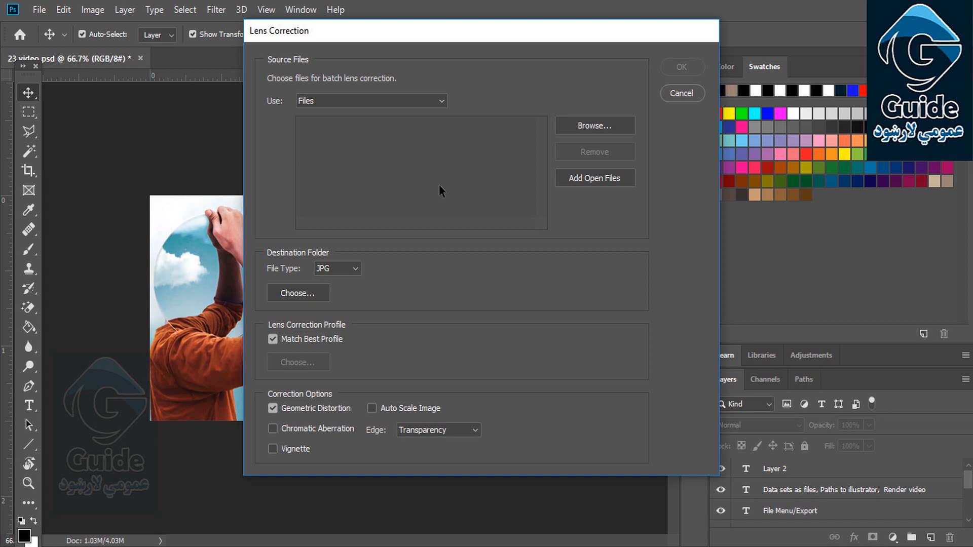
left_click(332, 100)
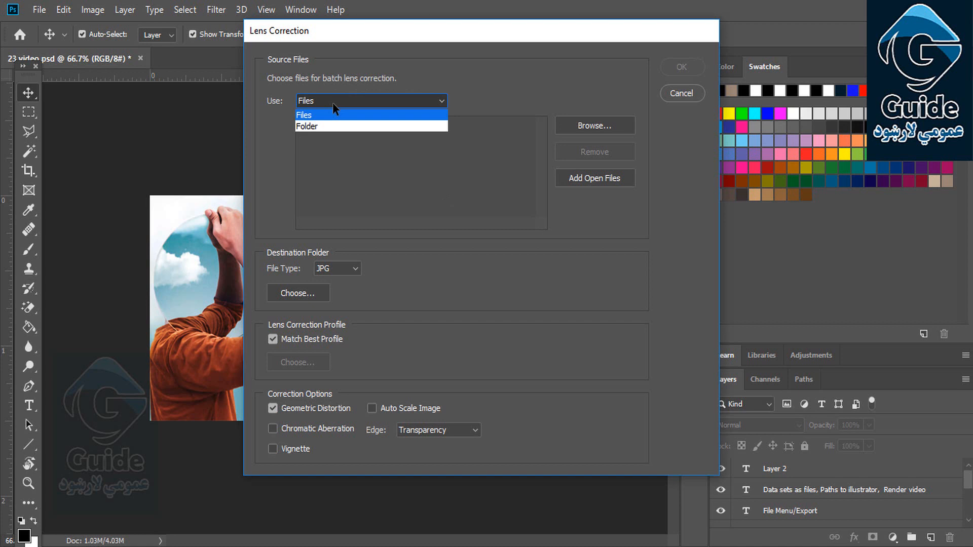
left_click(314, 125)
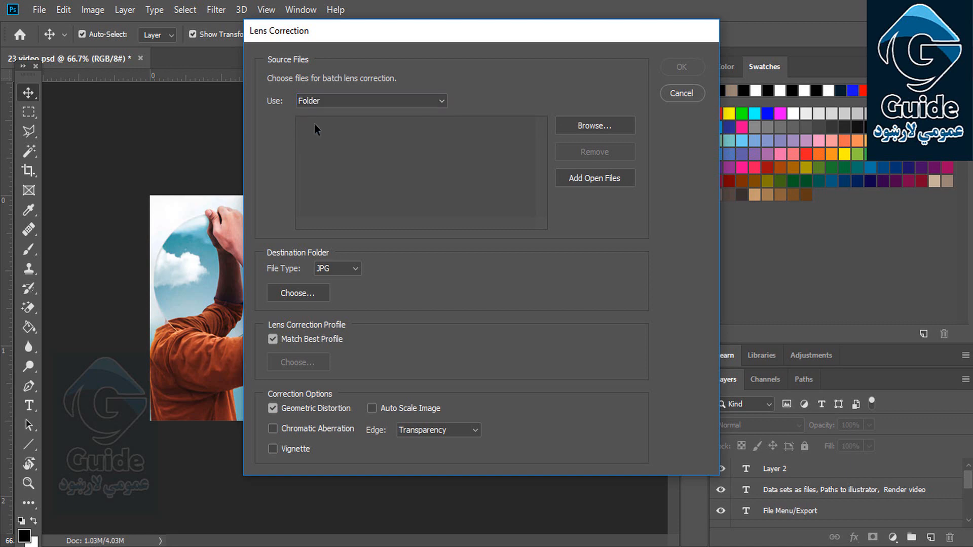
left_click(581, 126)
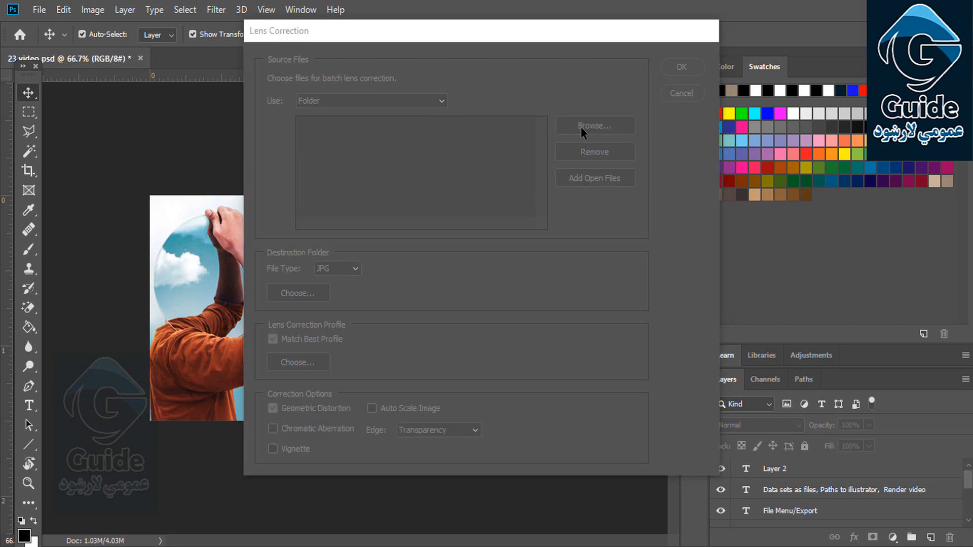
left_click(61, 155)
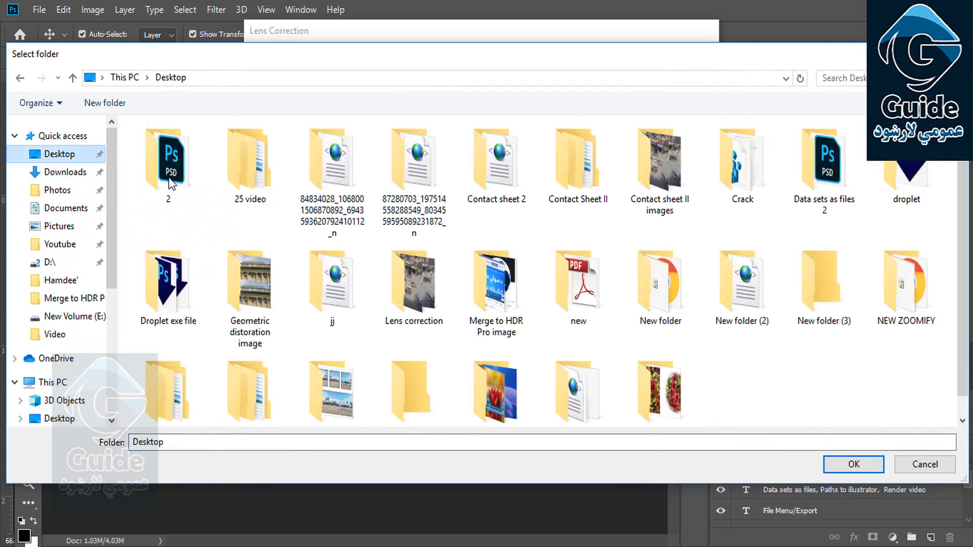
left_click(435, 324)
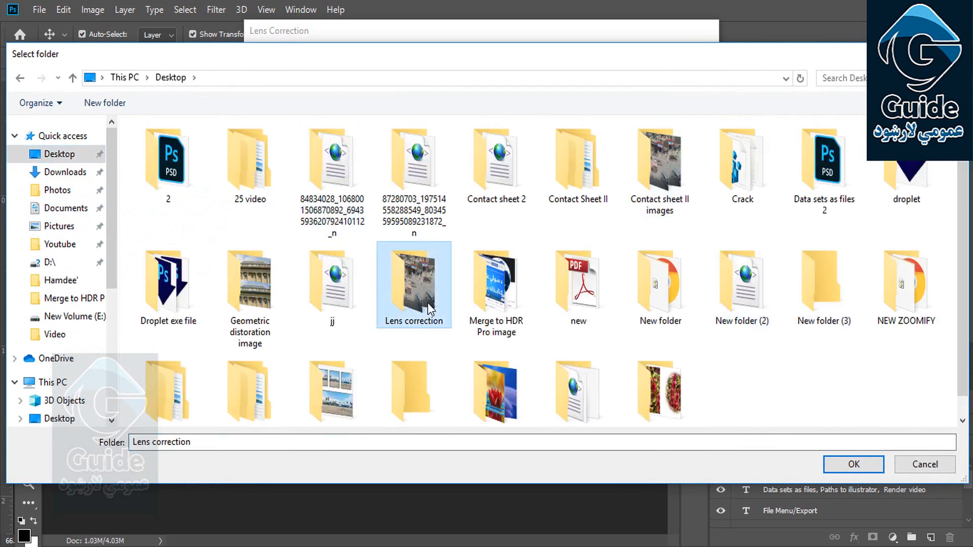
left_click(857, 466)
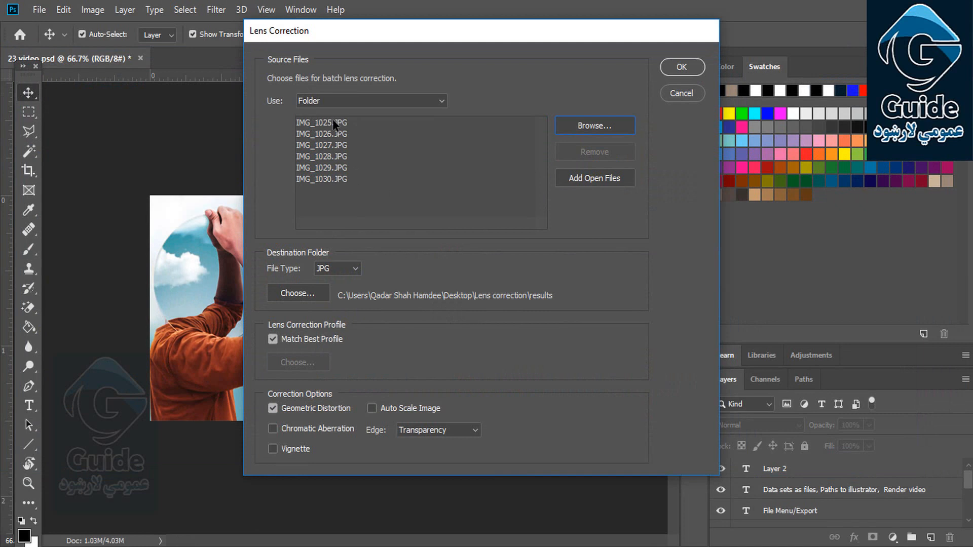
- Remove IMG_1026.JPG from the batch source files and try to add the open documents to it
left_click(332, 134)
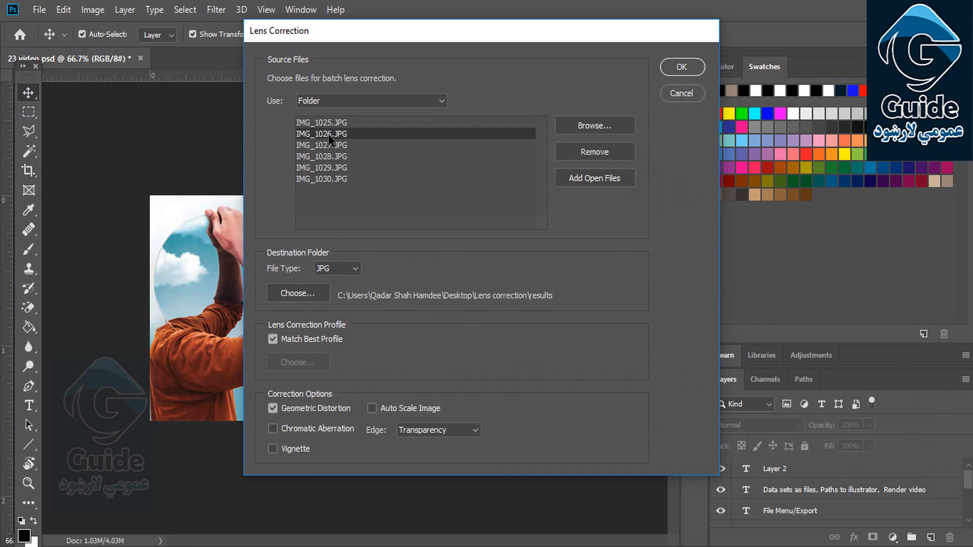
left_click(577, 155)
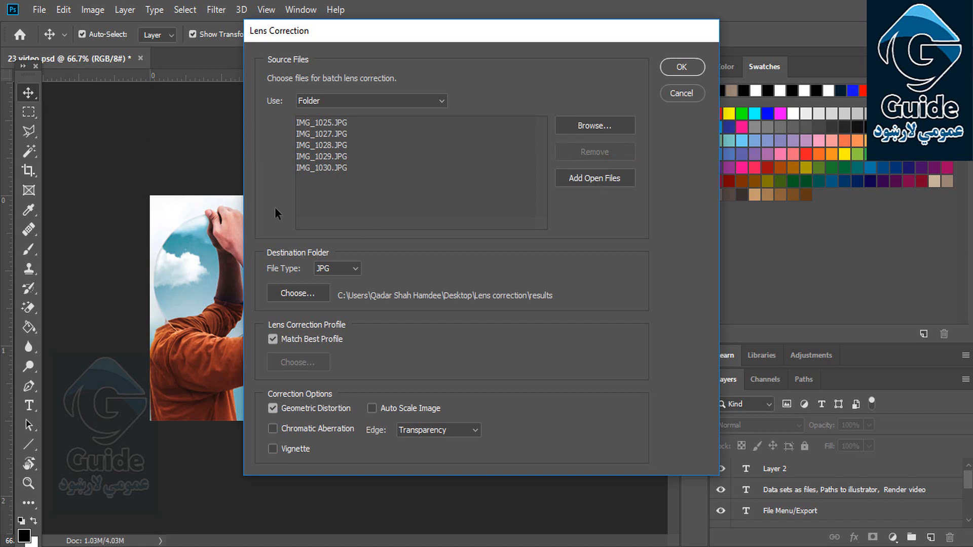
left_click(600, 177)
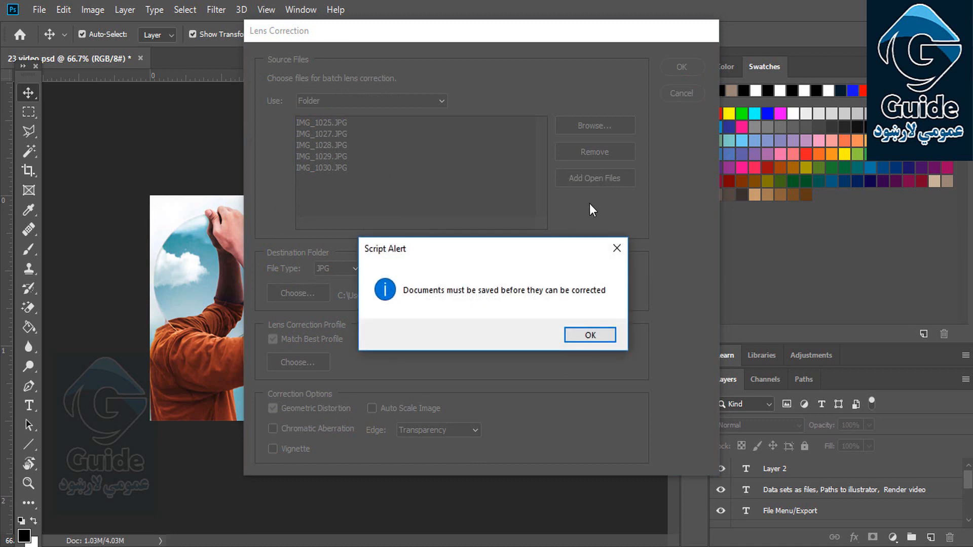
left_click(588, 336)
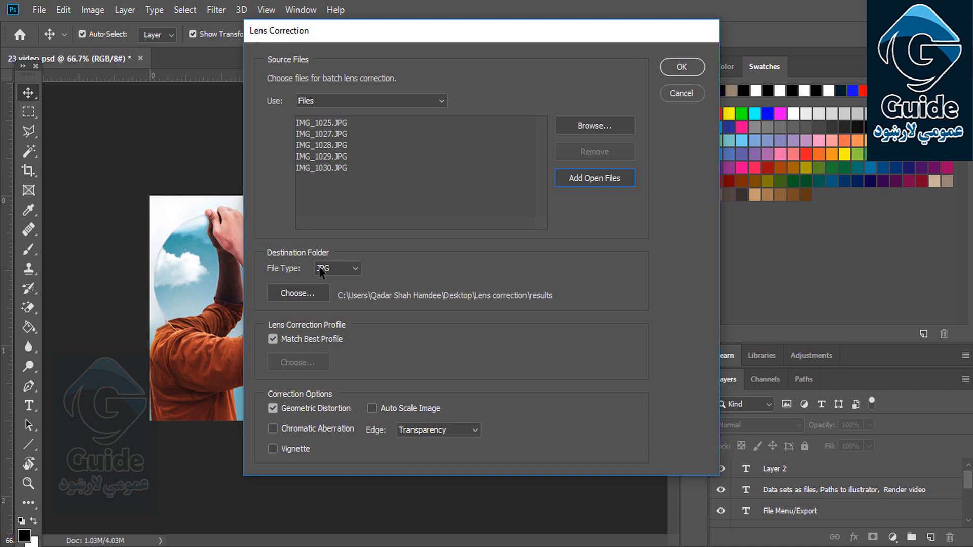
- Create a folder named b on the Desktop and choose it as the destination for the corrected images
left_click(294, 294)
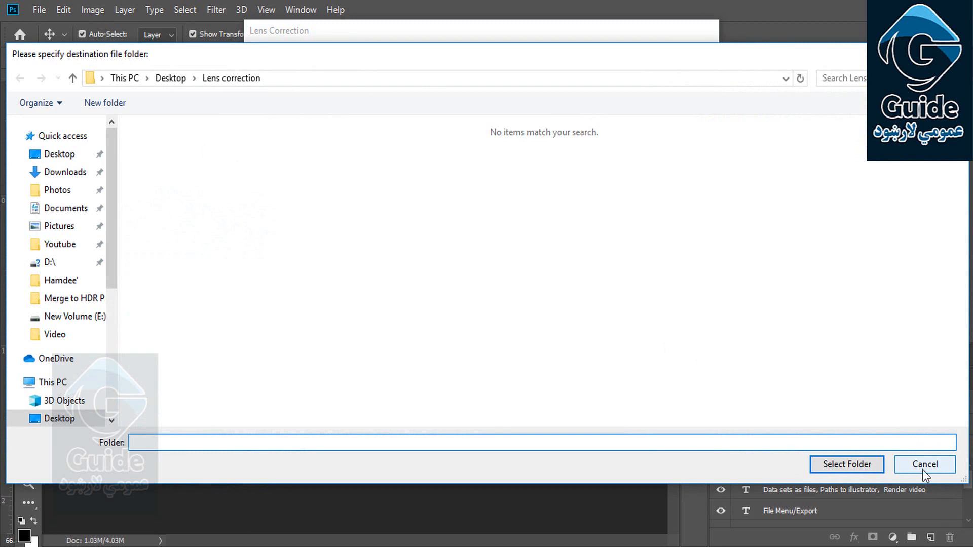
left_click(56, 155)
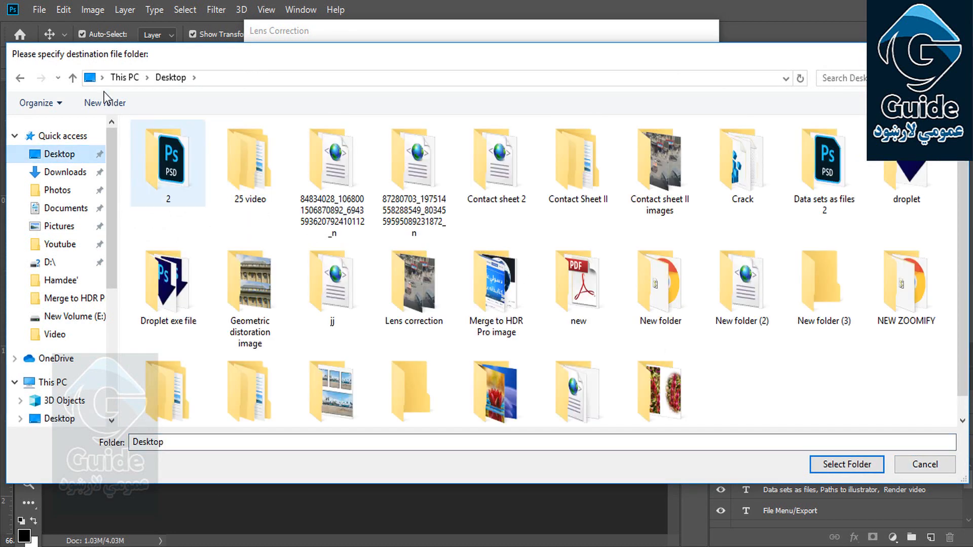
left_click(105, 103)
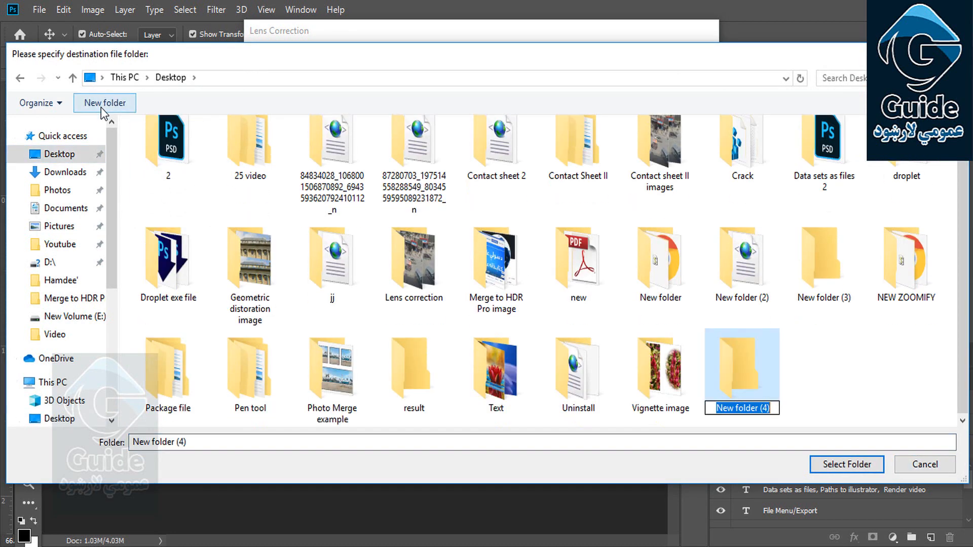
type("b")
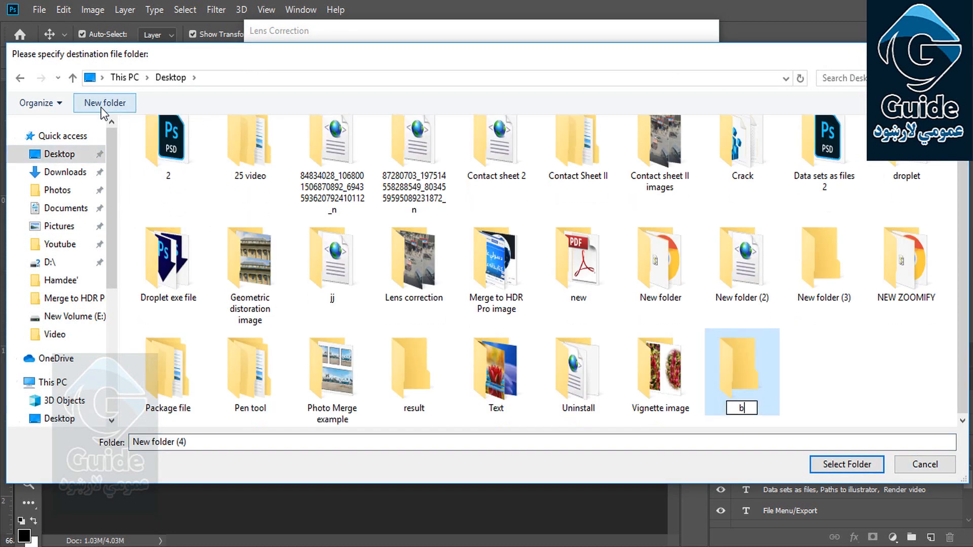
double_click(773, 368)
left_click(840, 463)
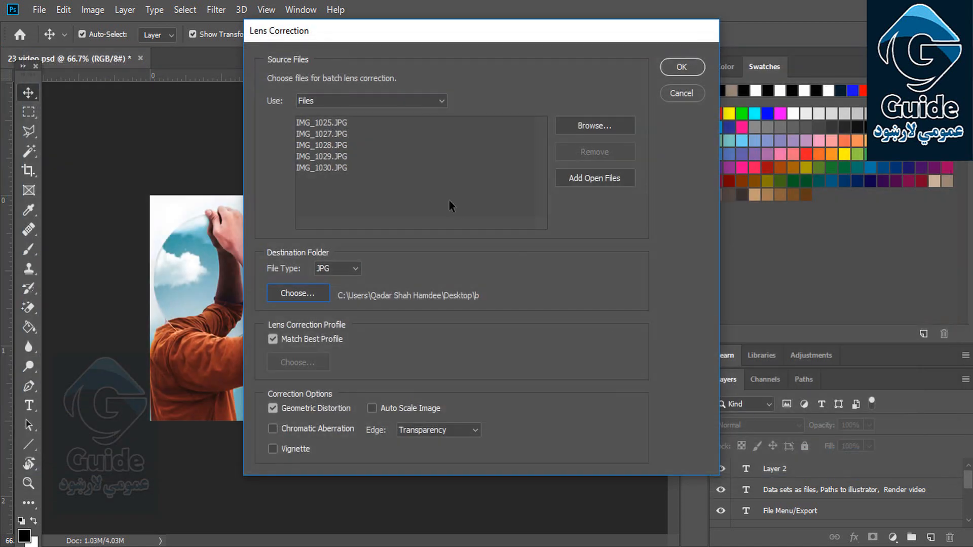
- Set the output file type to PSD and cancel the batch Lens Correction without running it
left_click(346, 270)
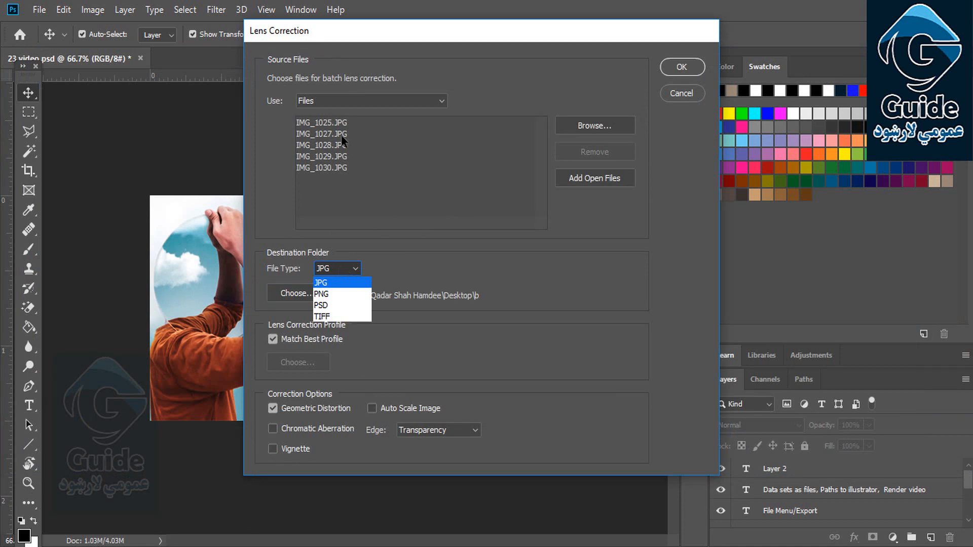
left_click(326, 304)
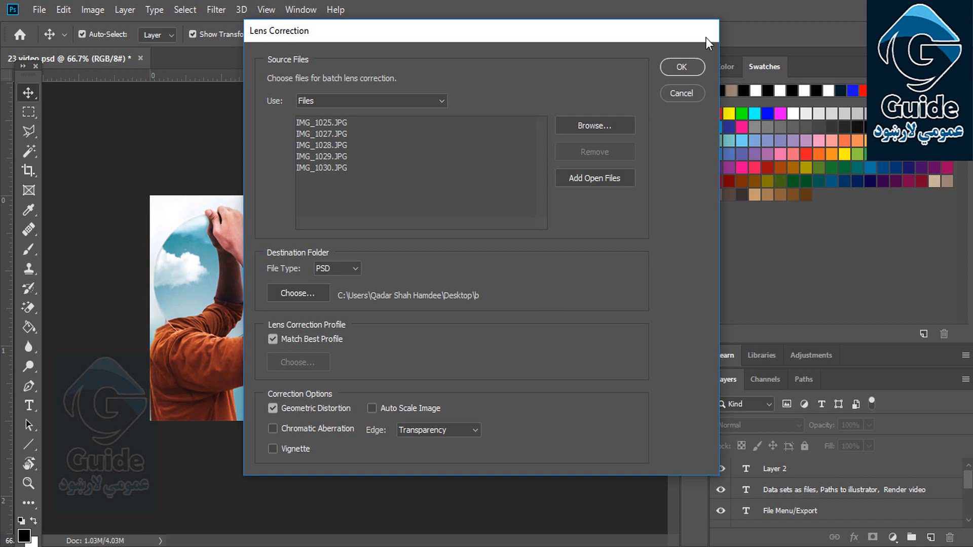
left_click(680, 95)
- Switch to the desktop, view the example image Chromatic_aberration_(comparison).jpg, and return to Photoshop
left_click(912, 9)
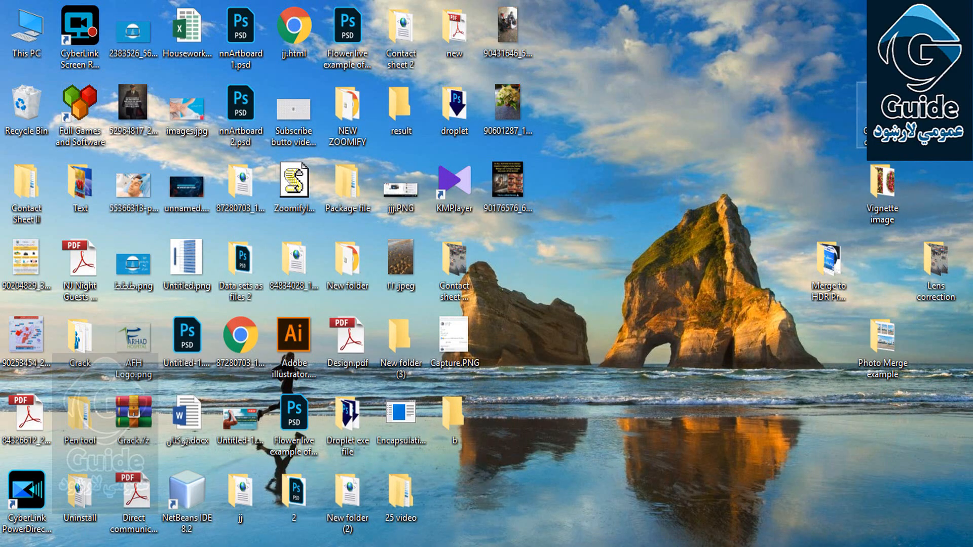
double_click(882, 114)
double_click(437, 197)
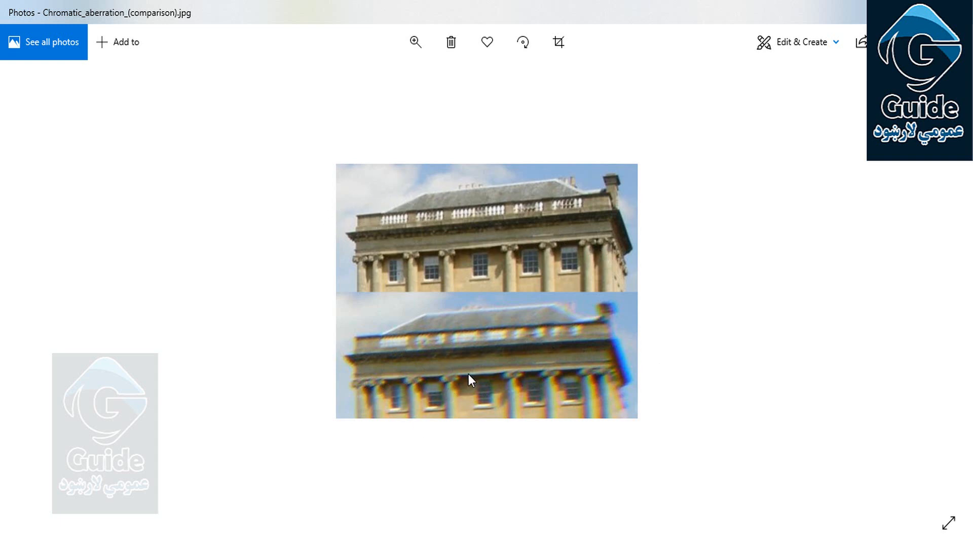
left_click(395, 545)
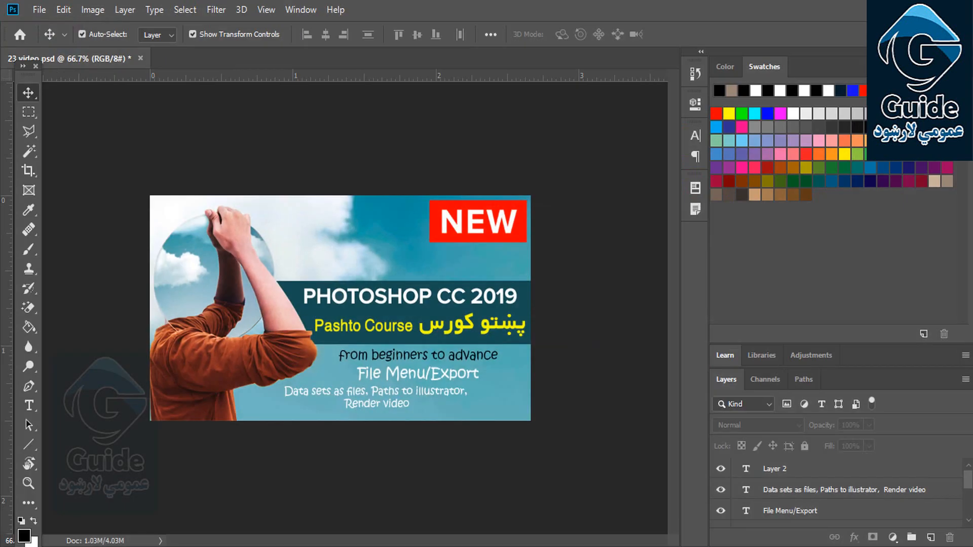
- Start the batch Lens Correction with the Desktop folder Lens correction as its source
left_click(39, 9)
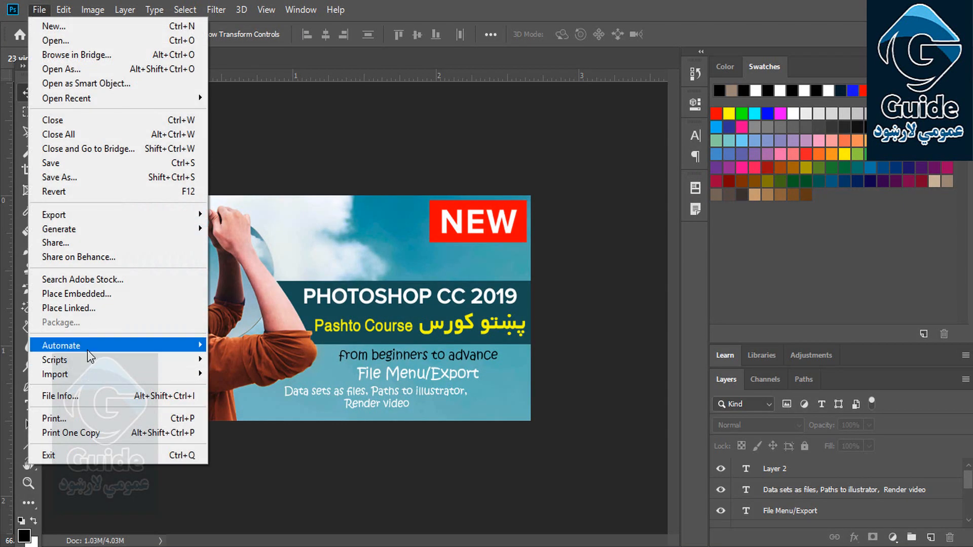
mouse_move(87, 349)
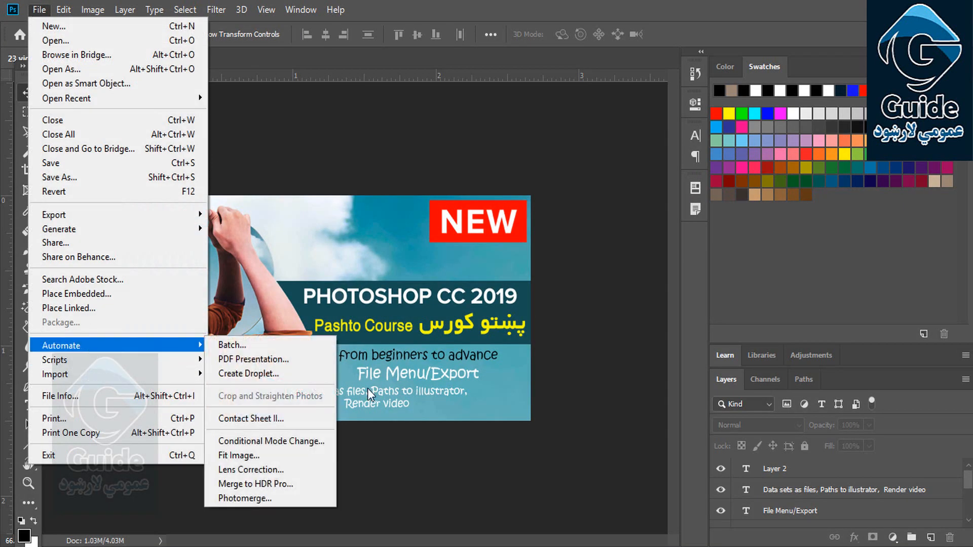
left_click(260, 467)
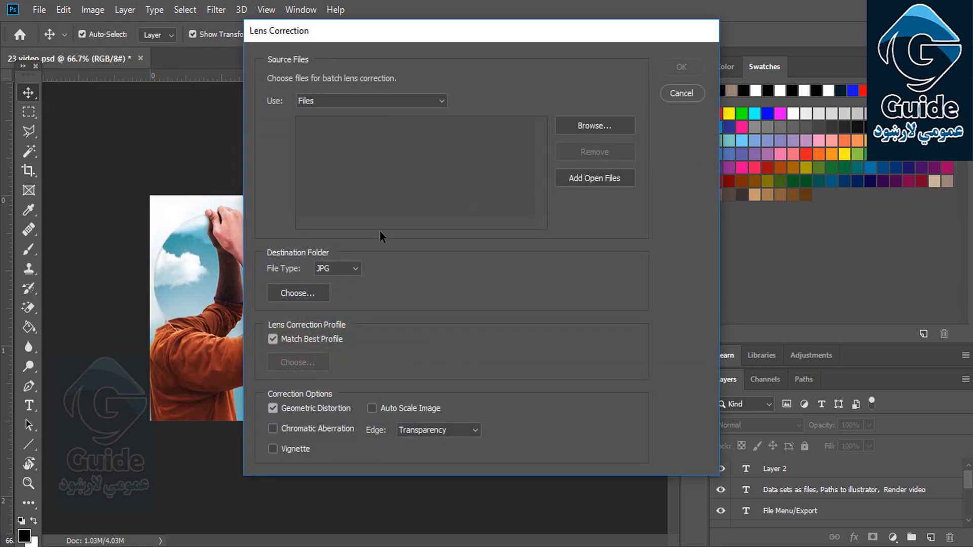
left_click(342, 100)
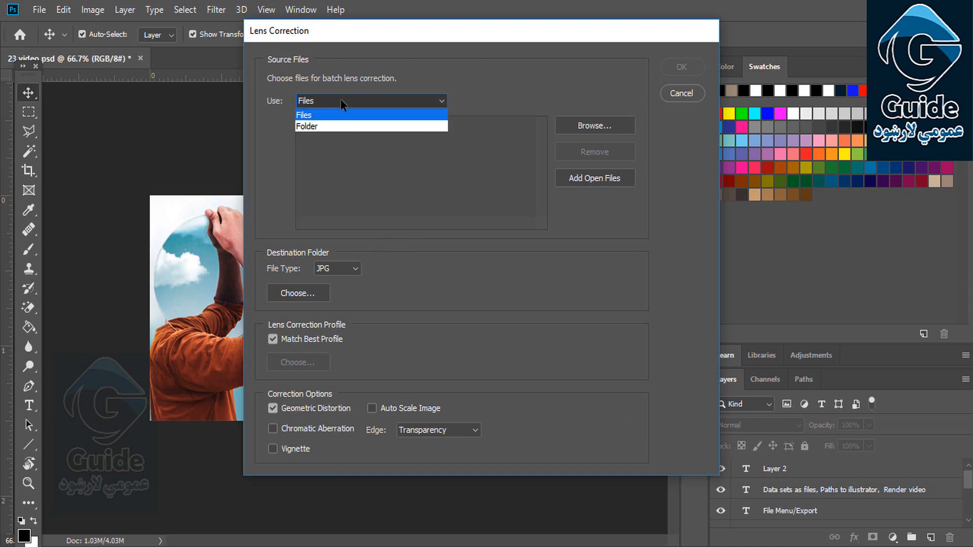
left_click(338, 127)
left_click(588, 123)
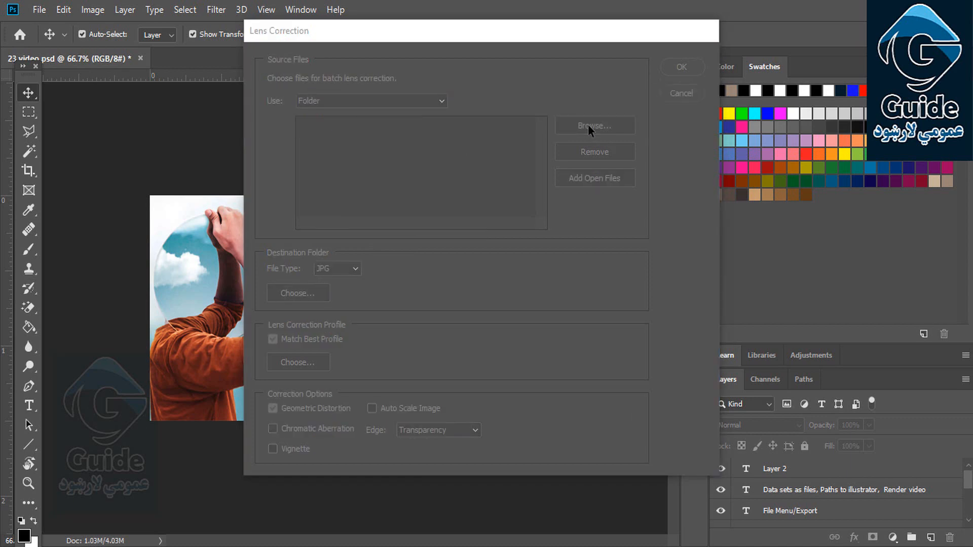
left_click(64, 156)
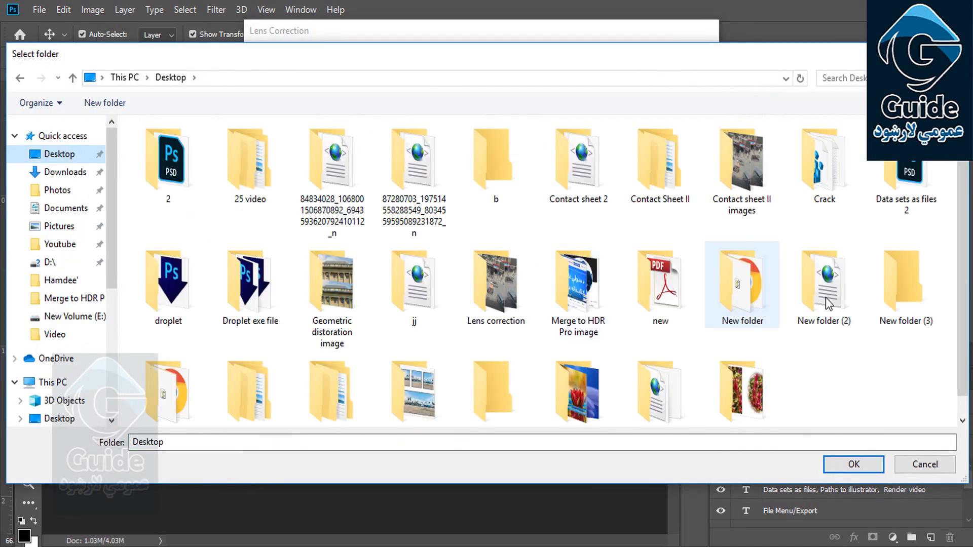
left_click(527, 309)
left_click(859, 466)
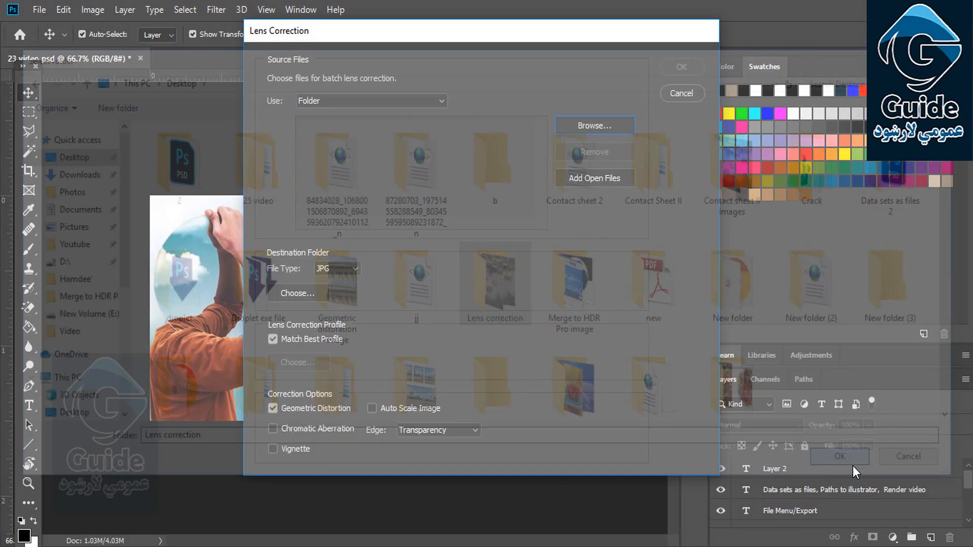
- Choose the Desktop folder result as the destination for the corrected images and run the batch Lens Correction
left_click(299, 293)
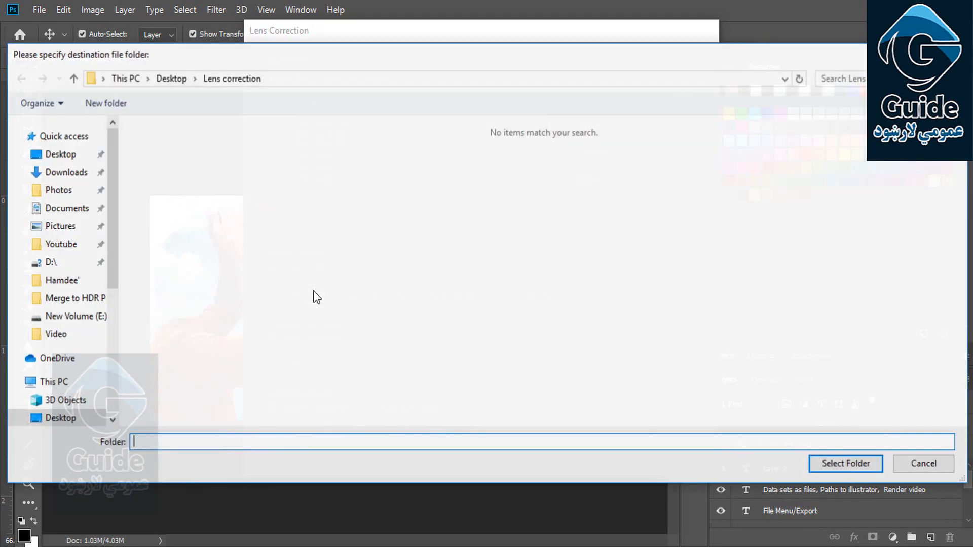
left_click(60, 153)
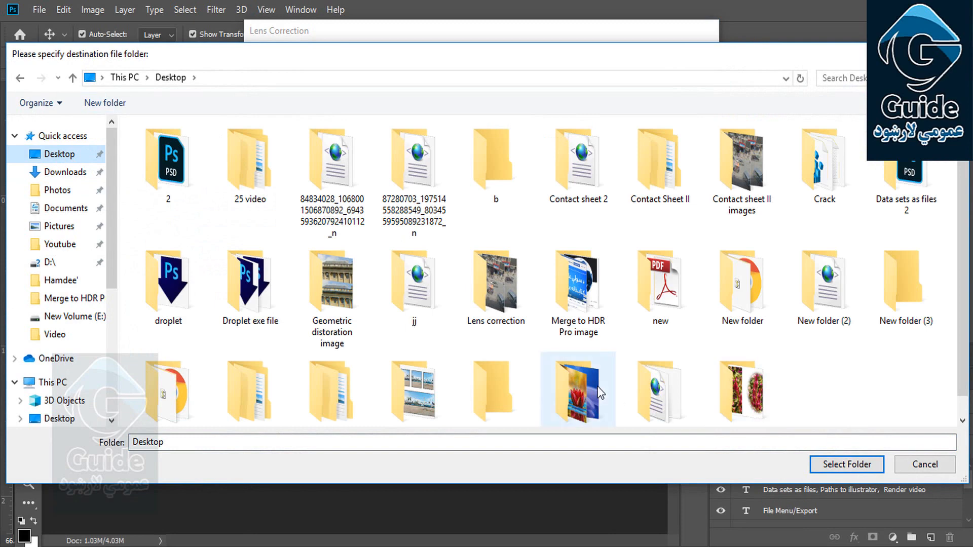
left_click(470, 399)
double_click(493, 355)
left_click(854, 463)
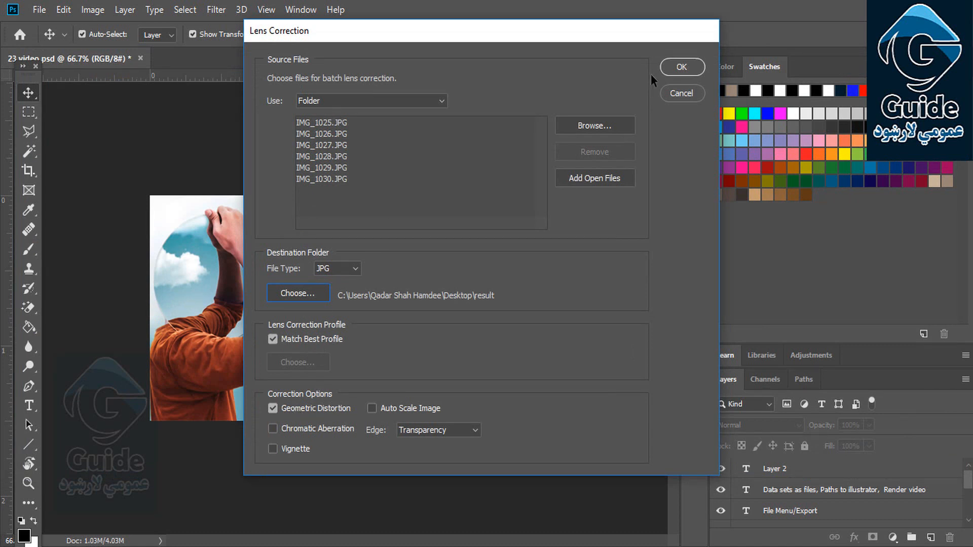
left_click(681, 66)
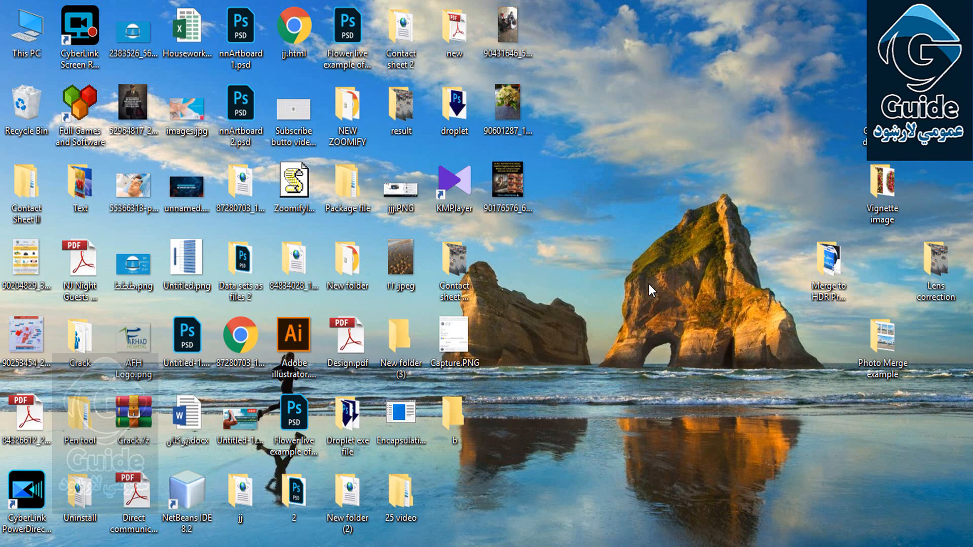
- Switch to the desktop and examine the corrected images in the result folder
key("r")
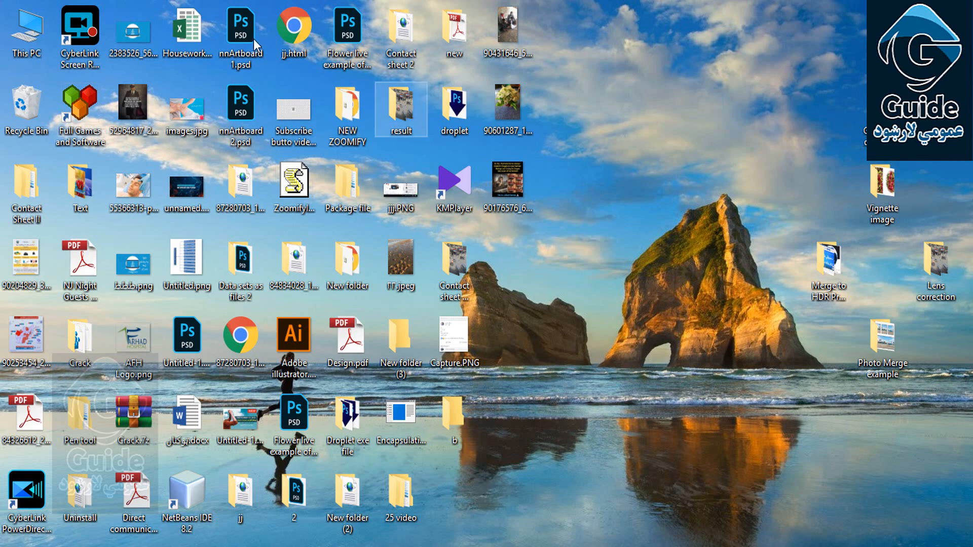
double_click(396, 114)
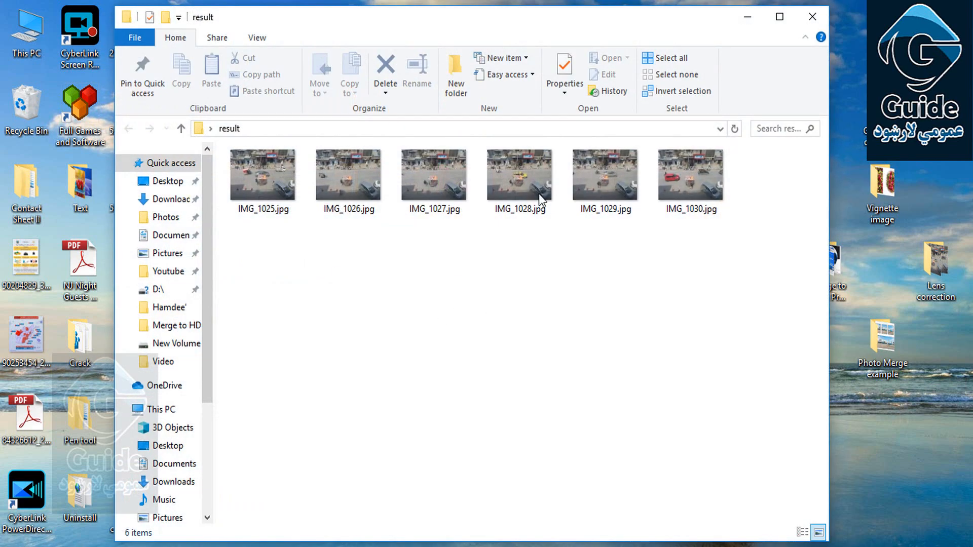
left_click(811, 17)
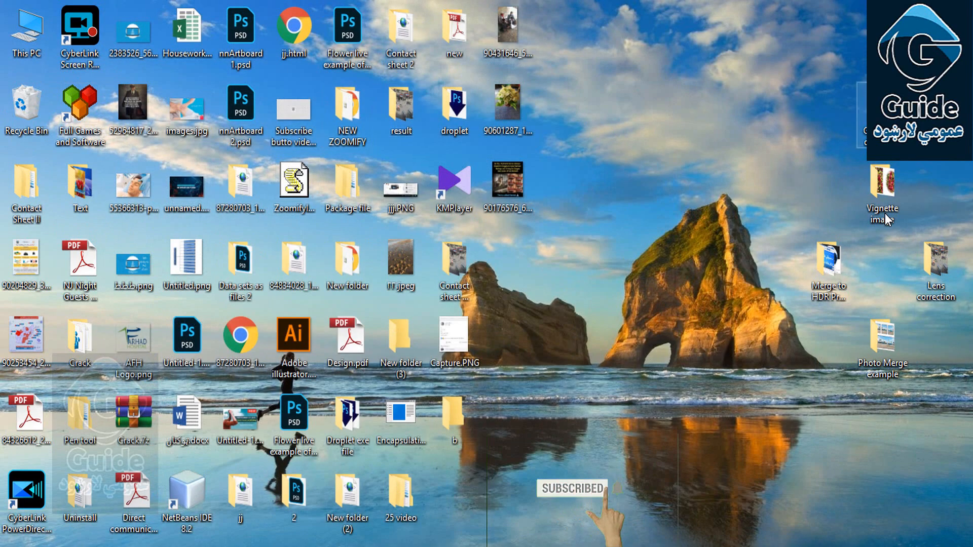
double_click(923, 260)
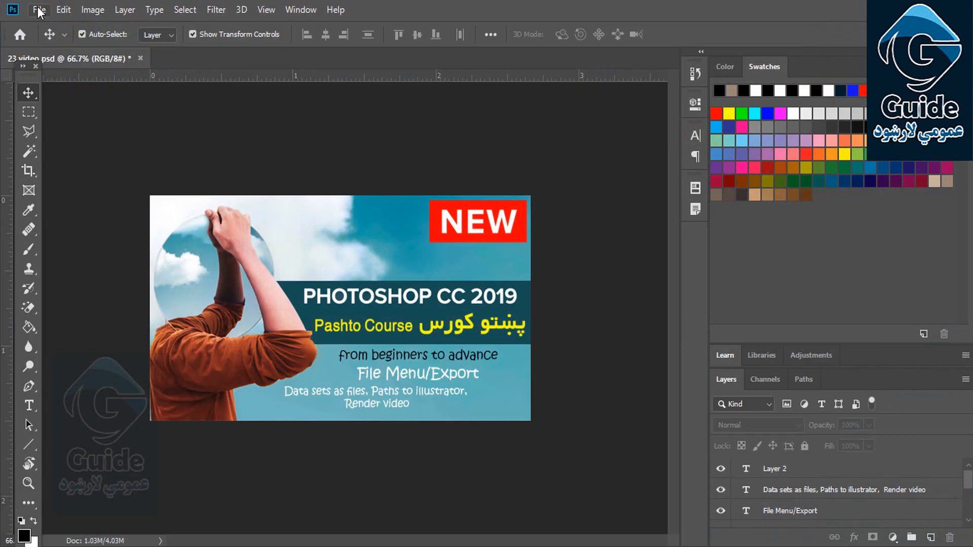
- Review the Geometric Distortion and other correction options of the batch Lens Correction, and cancel it
left_click(39, 9)
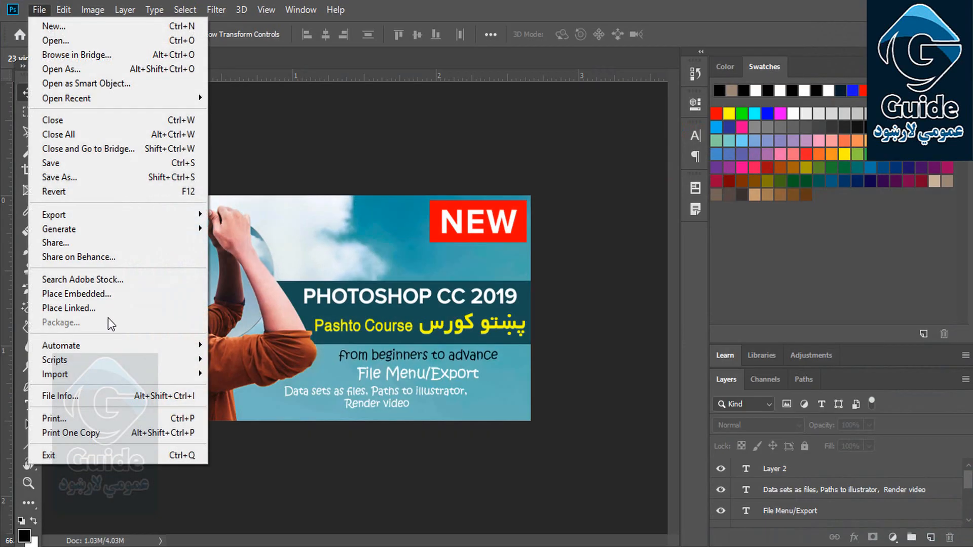
mouse_move(101, 346)
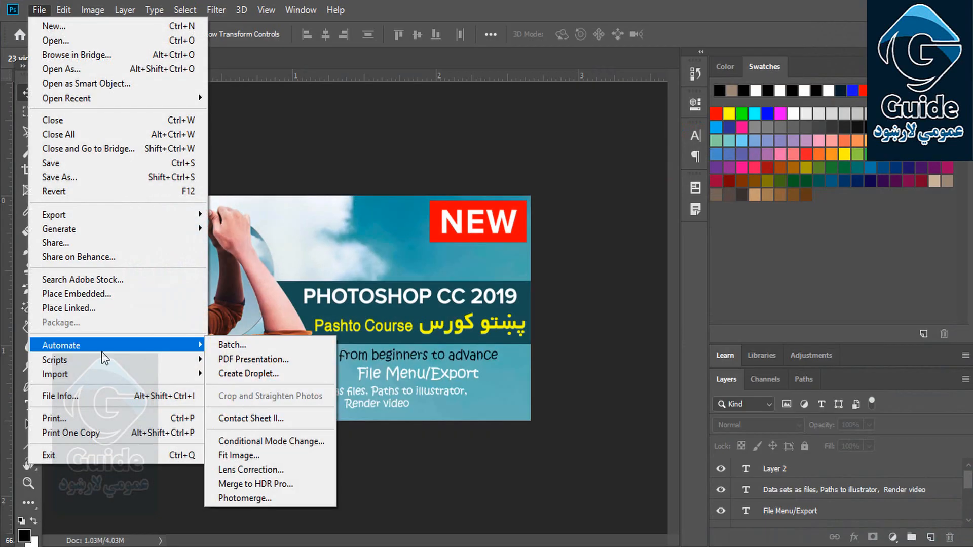
left_click(276, 467)
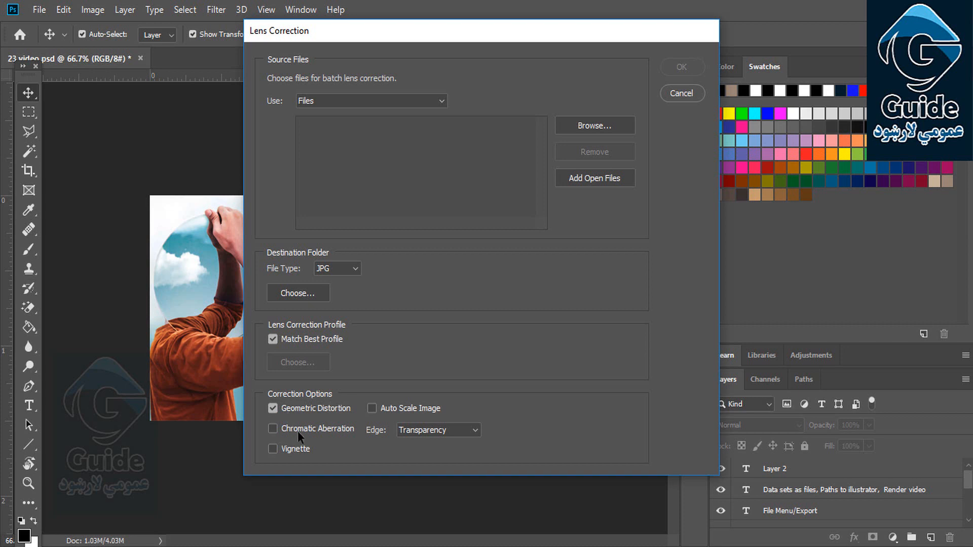
left_click(274, 408)
left_click(695, 89)
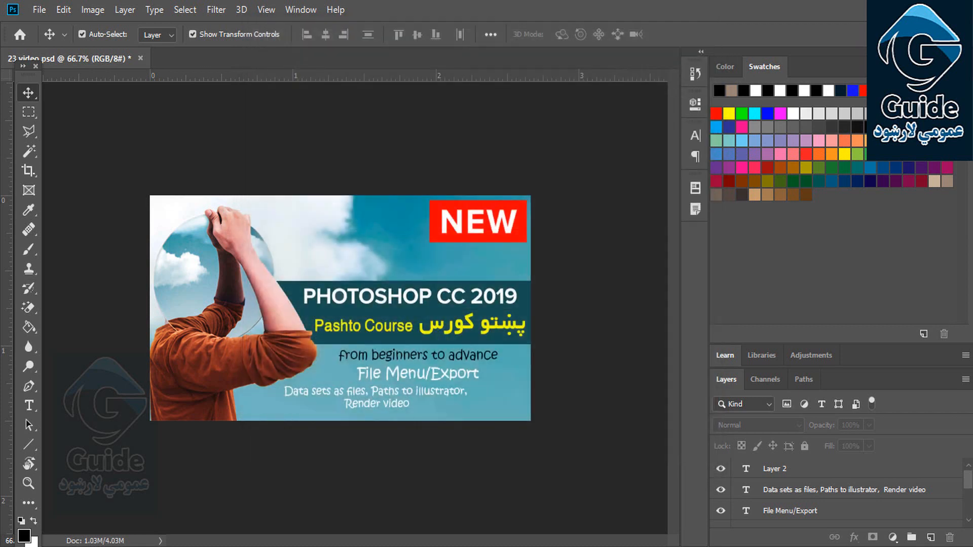
- Switch to the desktop and view the example image s.PNG from the Vignette image folder
double_click(872, 216)
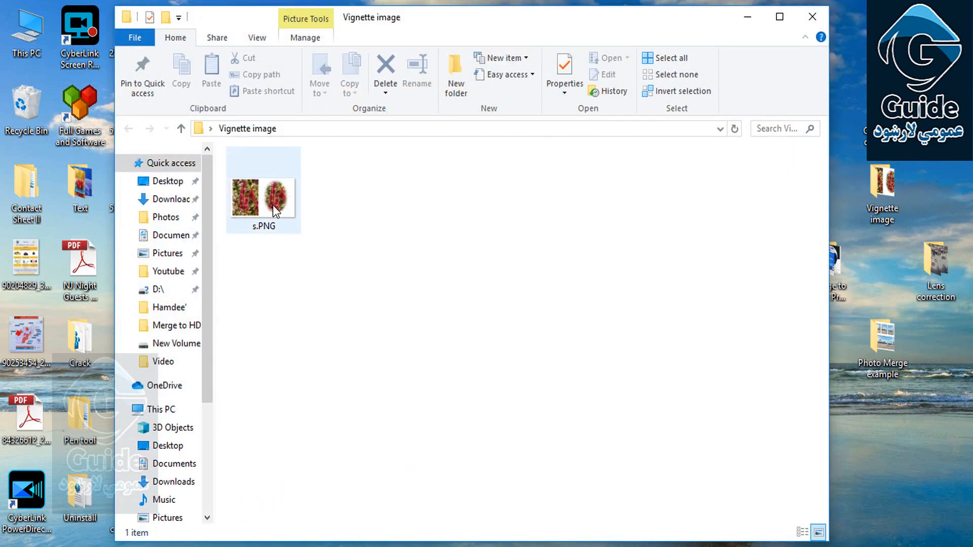
left_click(265, 203)
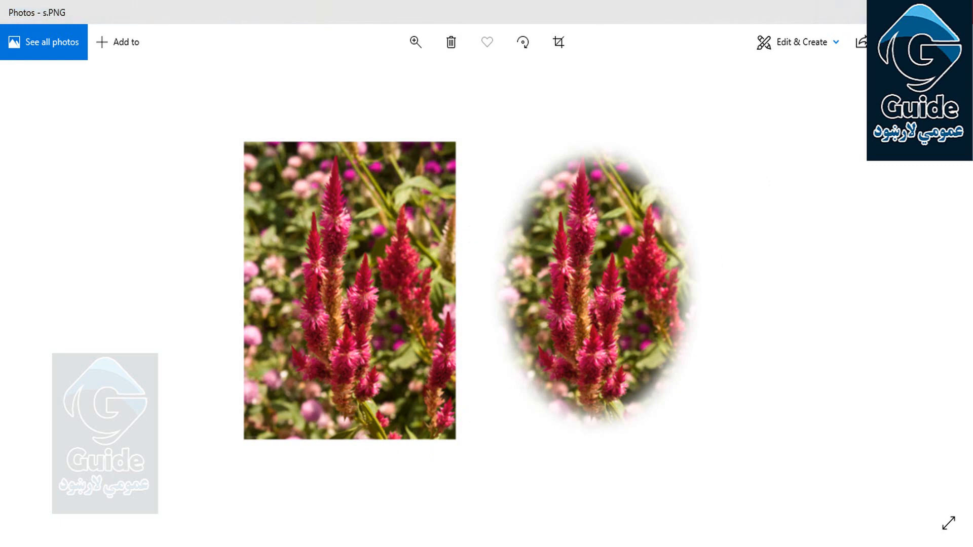
left_click(956, 12)
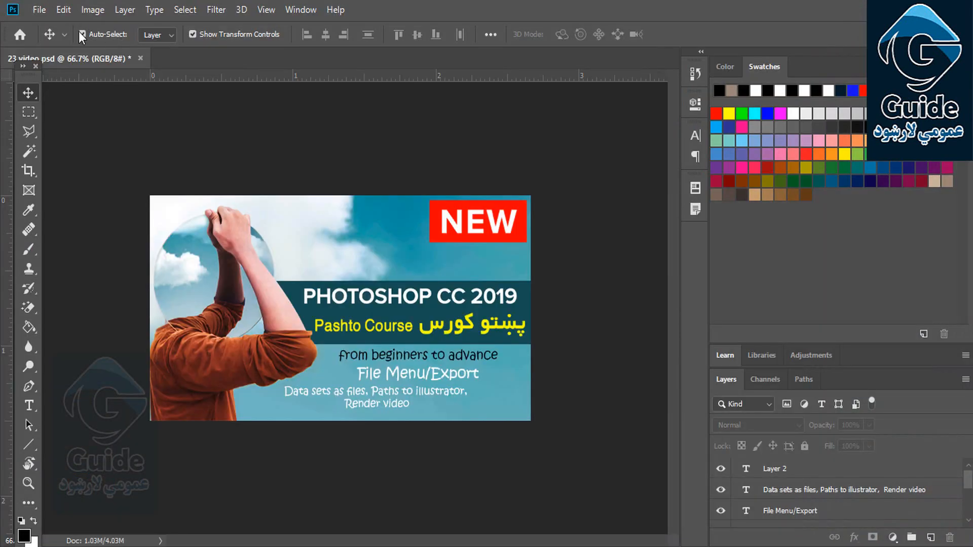
- Return to Photoshop, review the Edge choices of the batch Lens Correction, and cancel it
left_click(41, 11)
mouse_move(156, 348)
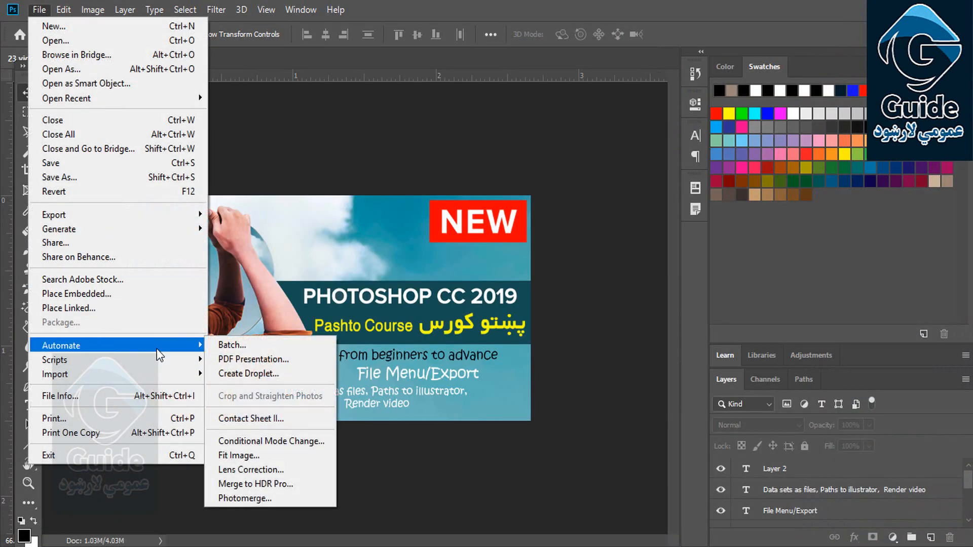
left_click(263, 474)
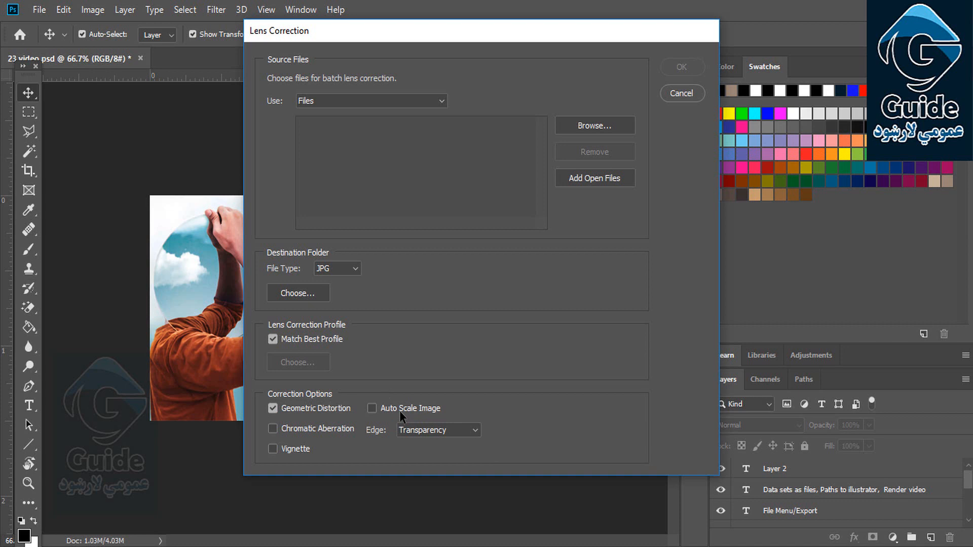
left_click(425, 431)
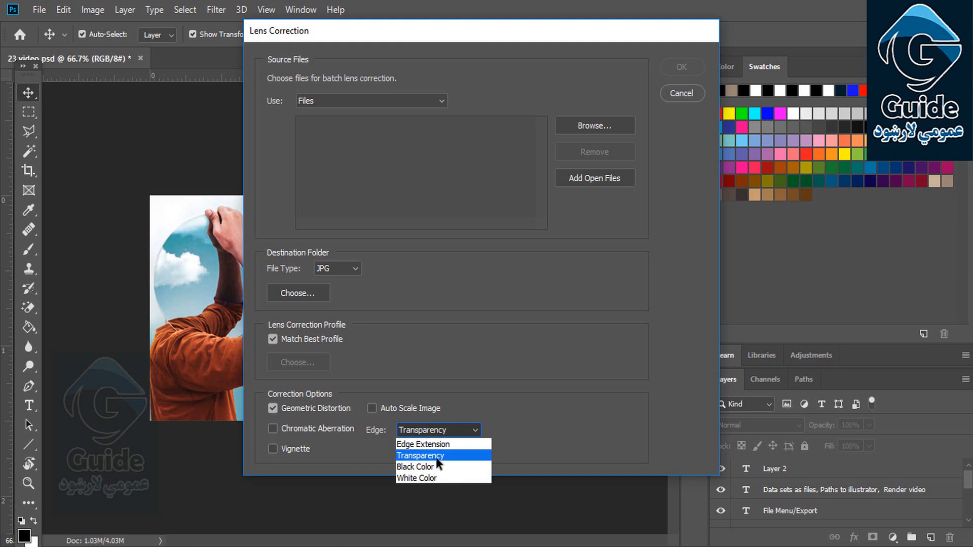
left_click(680, 95)
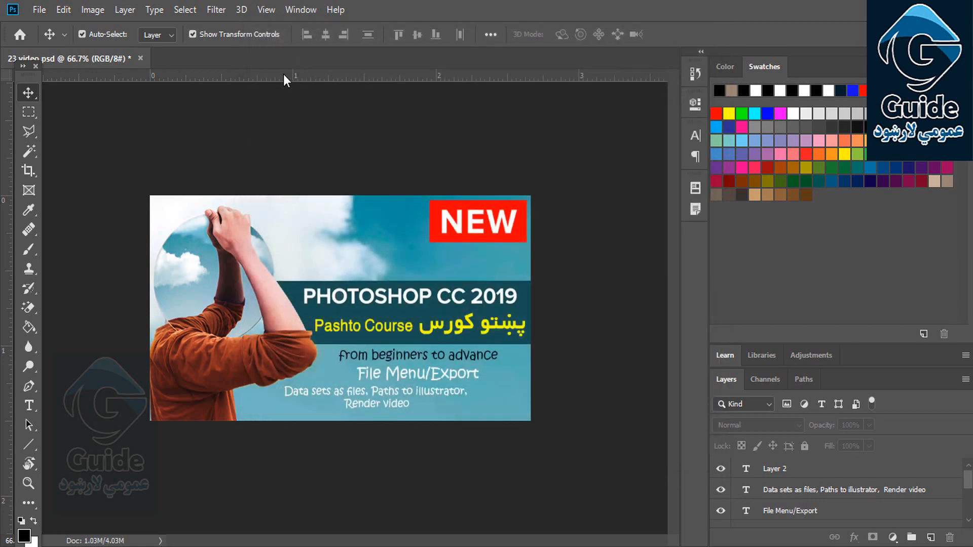
- Review the source file settings of Merge to HDR Pro and cancel it
left_click(39, 15)
mouse_move(119, 345)
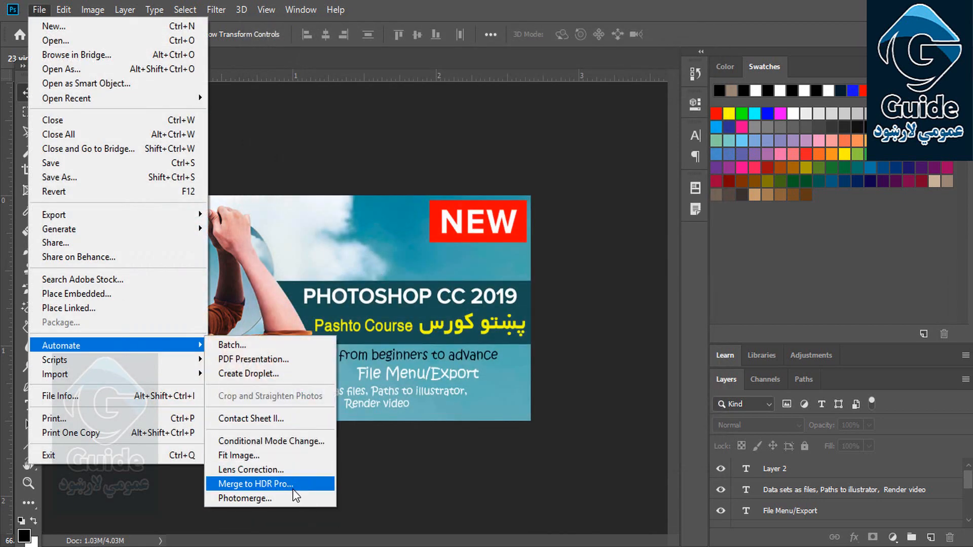
left_click(255, 484)
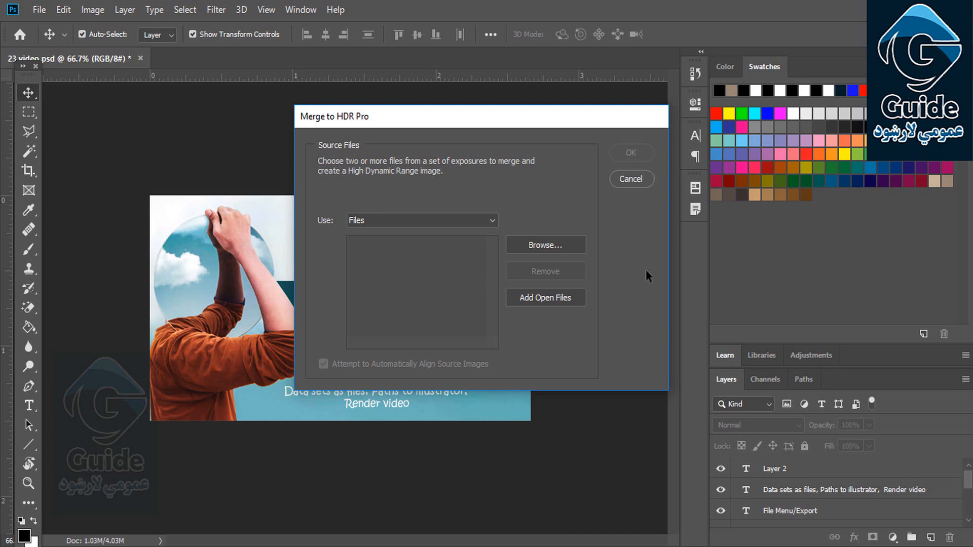
left_click(631, 179)
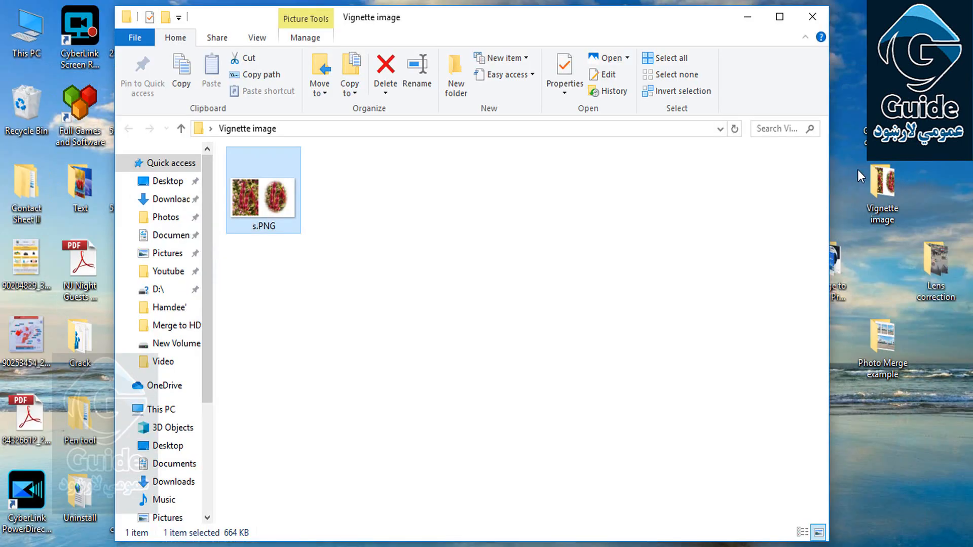
- Close the Vignette image folder and view photo merge example.png from the Desktop folder Photo Merge example
left_click(819, 21)
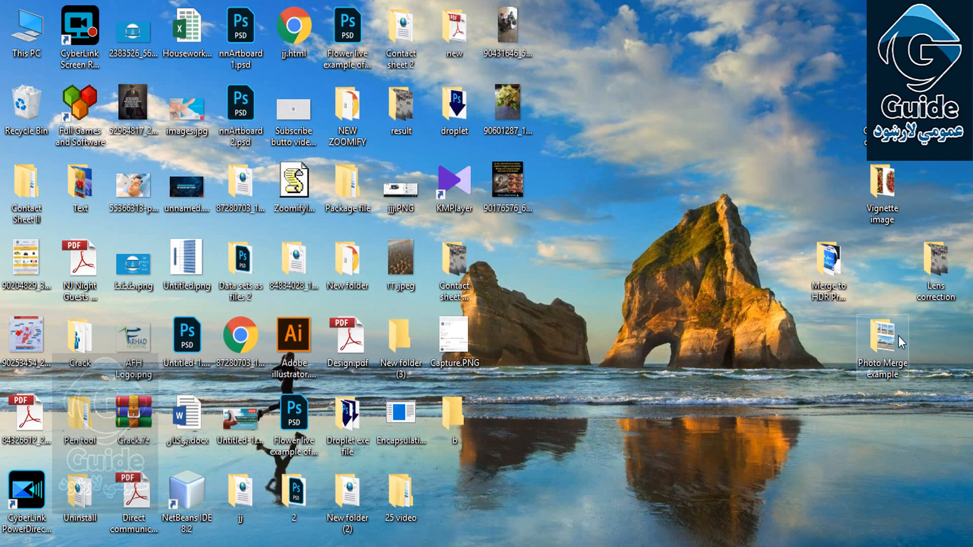
double_click(885, 342)
double_click(272, 185)
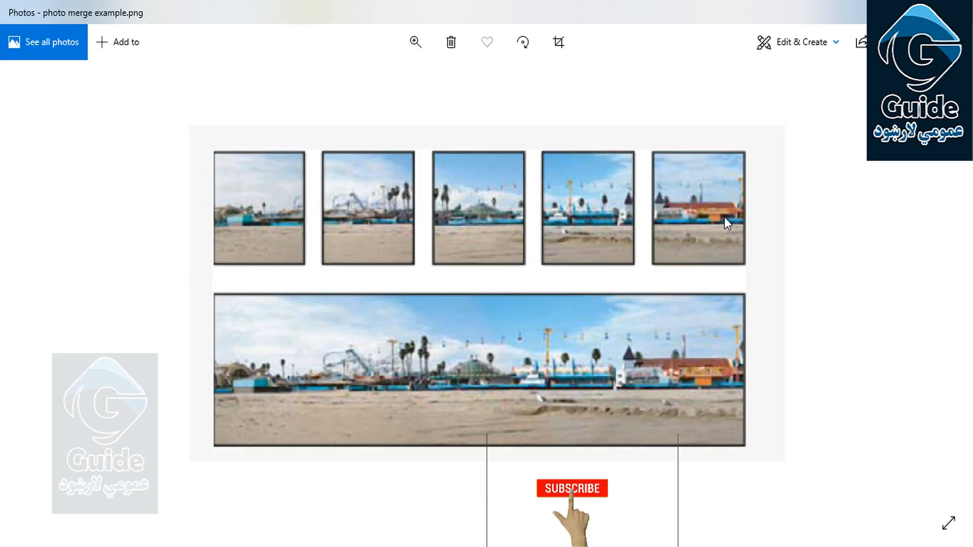
left_click_drag(366, 8, 366, 50)
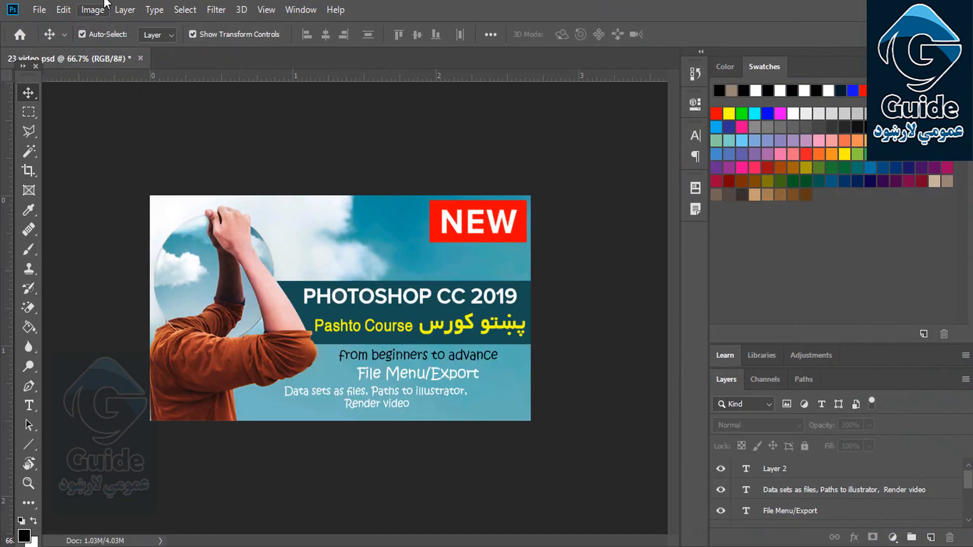
- Merge IMG_1025.JPG through IMG_1030.JPG from the Contact sheet II images folder with Merge to HDR Pro, automatically aligning the source images
left_click(39, 10)
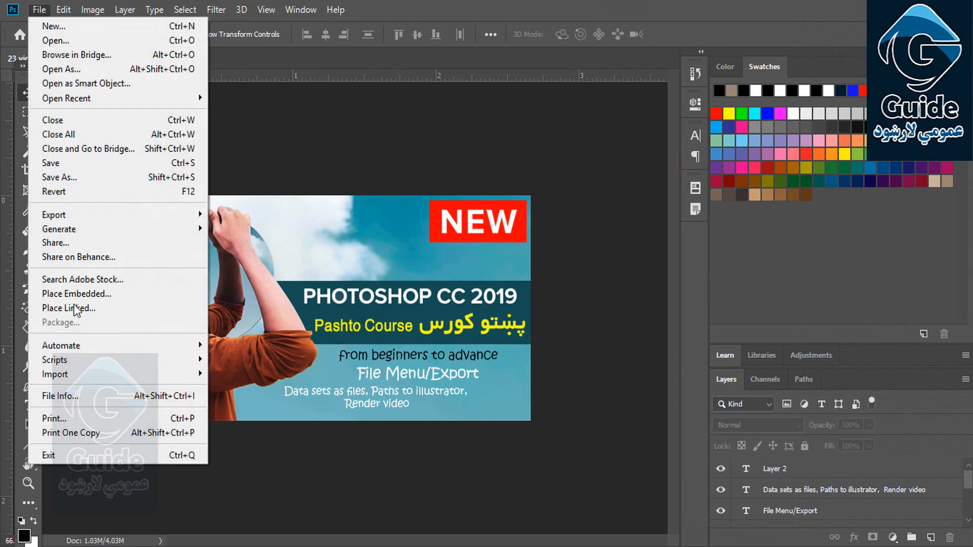
mouse_move(89, 345)
left_click(253, 485)
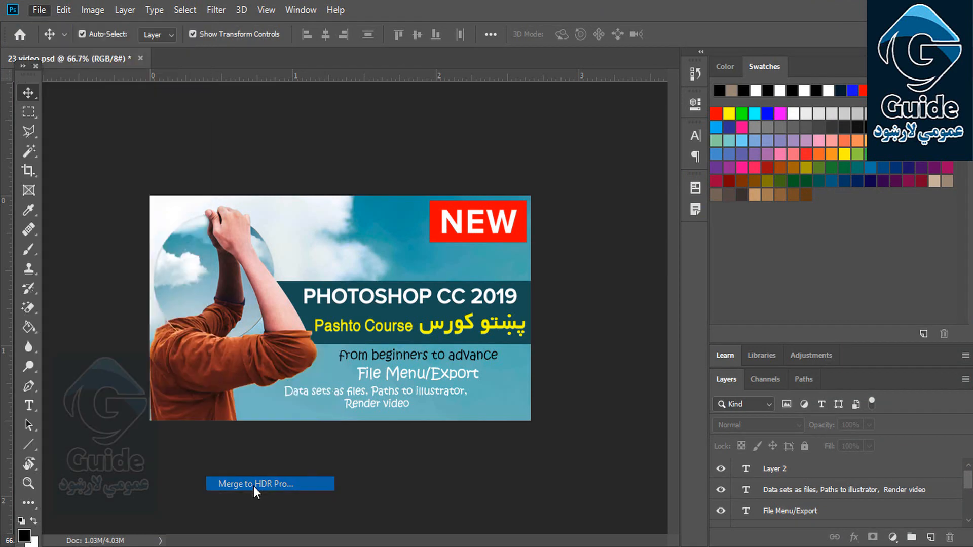
left_click(536, 245)
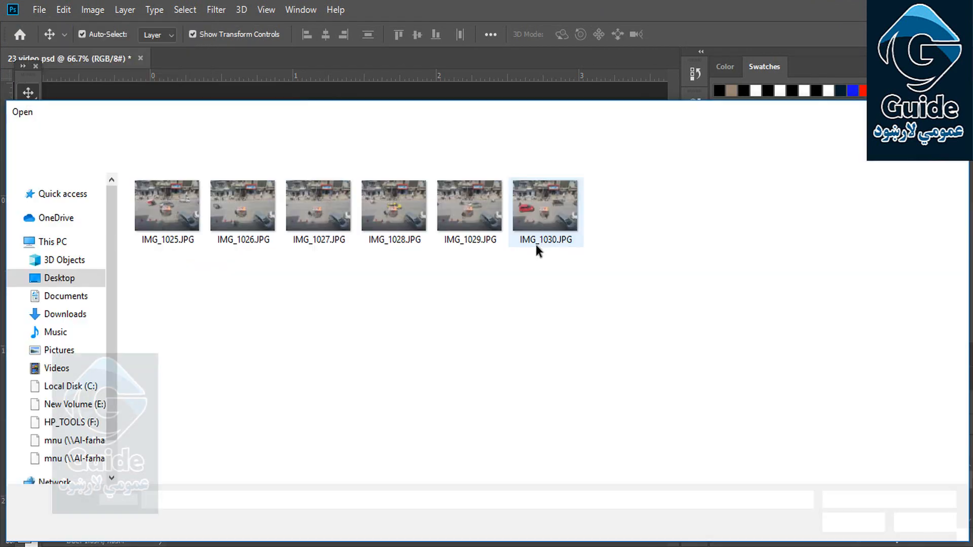
left_click_drag(223, 274, 163, 217)
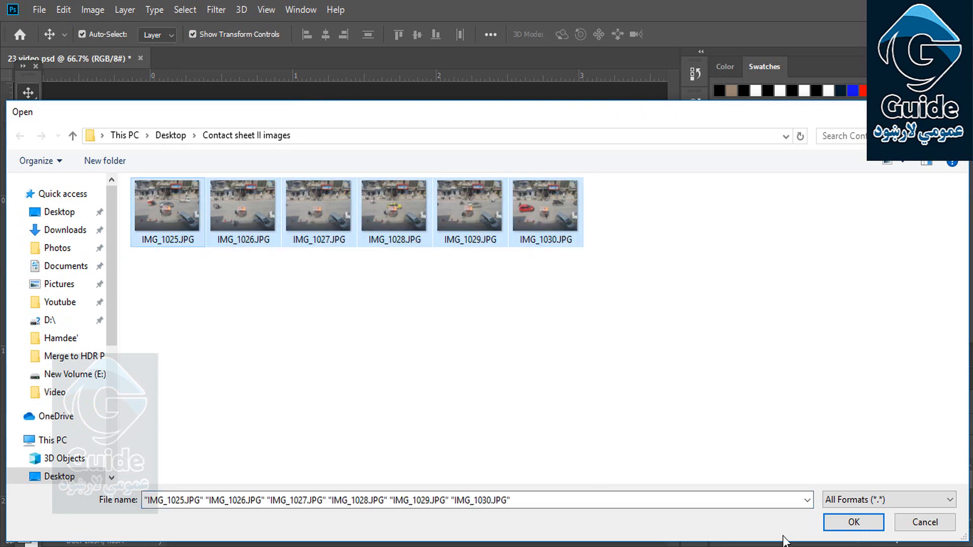
left_click(861, 527)
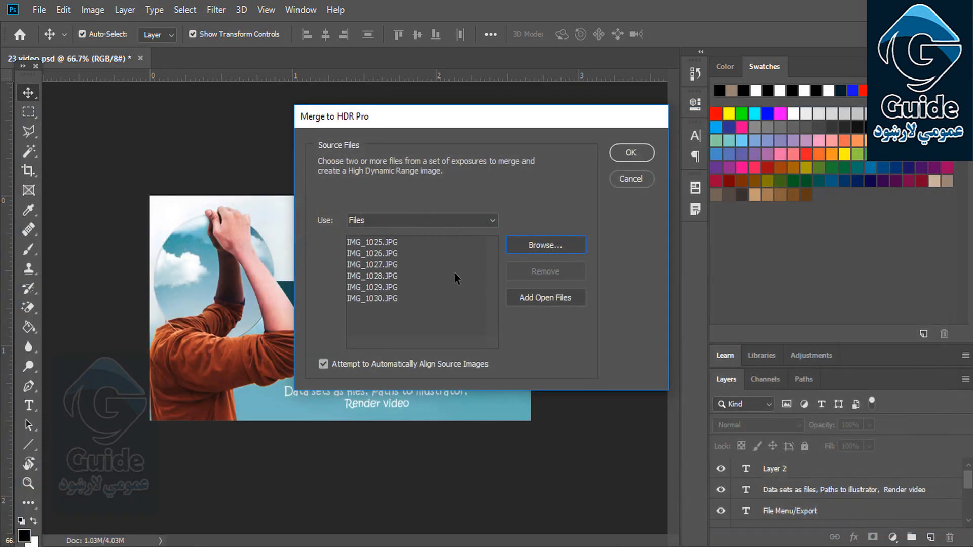
left_click(626, 153)
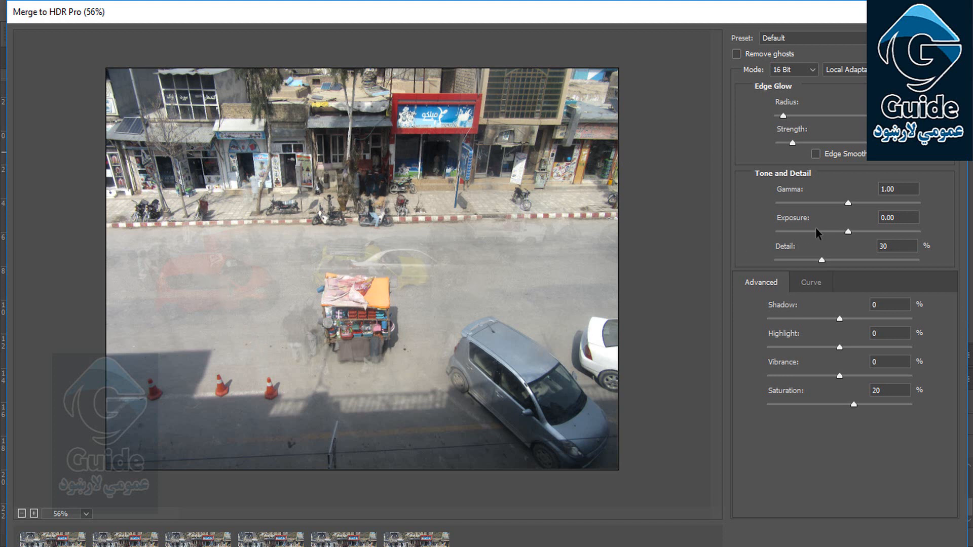
- Increase the HDR merge's Edge Glow radius, and set its Gamma to about 1.74 and Shadow to about 63%
left_click_drag(847, 203, 787, 205)
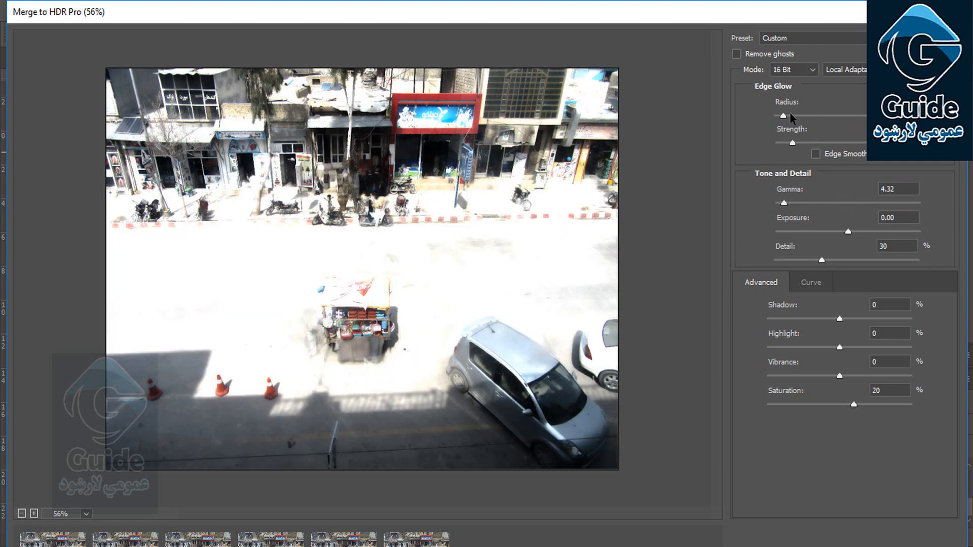
left_click_drag(789, 112, 833, 115)
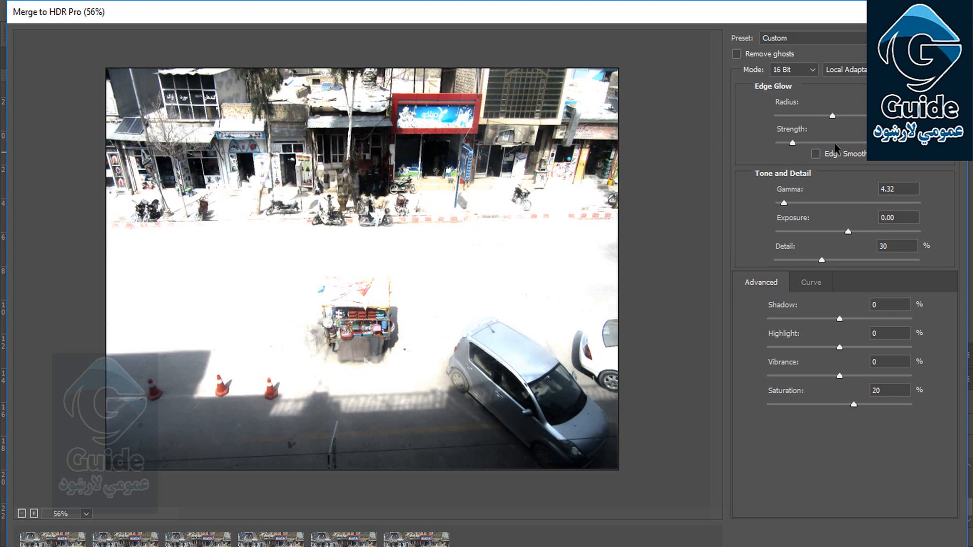
left_click_drag(784, 203, 820, 204)
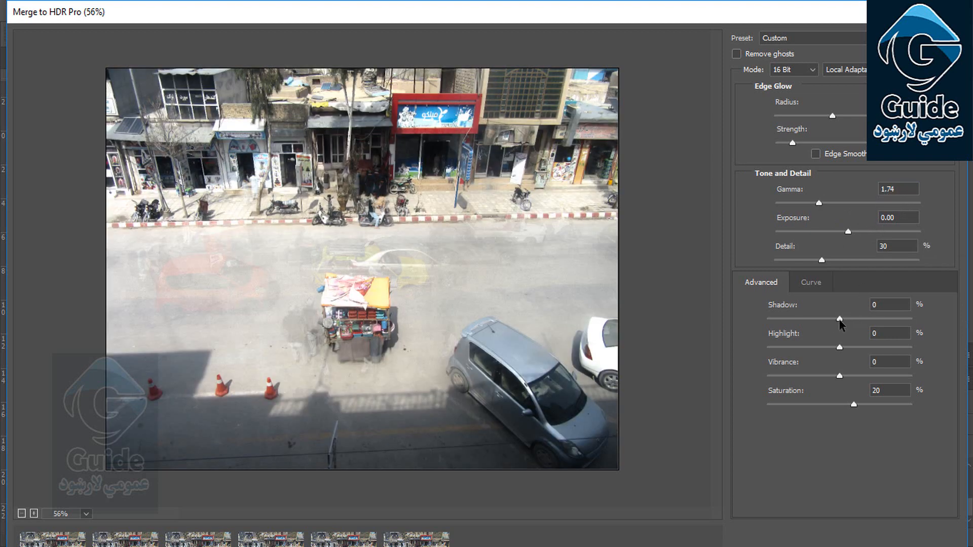
left_click_drag(839, 319, 886, 320)
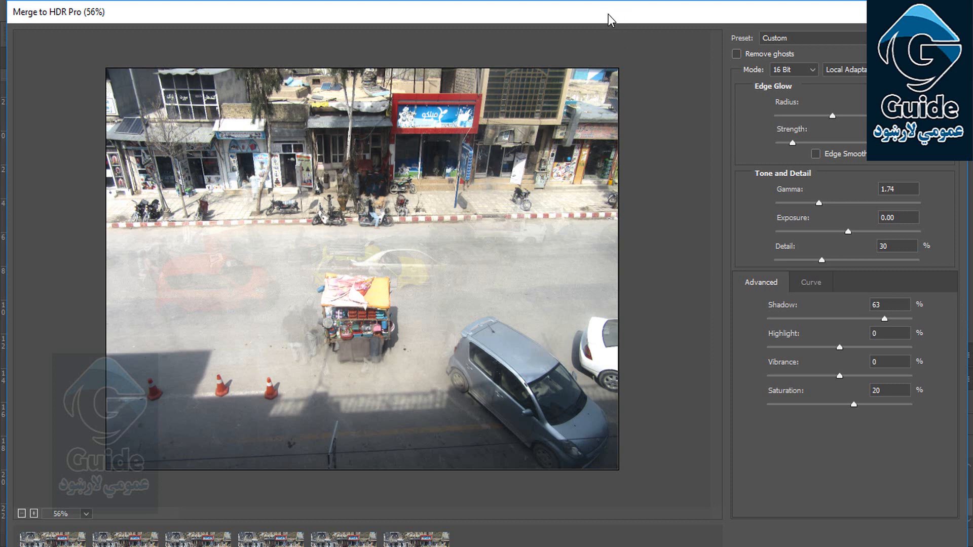
- Leave the HDR merge, view the panorama sample photo merge example.png, and close it
left_click_drag(608, 19, 701, 41)
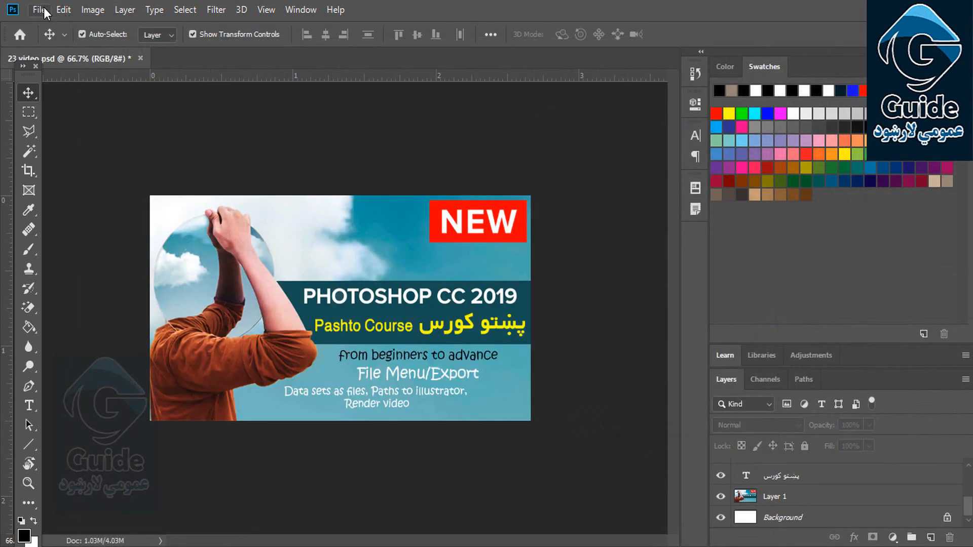
left_click(44, 11)
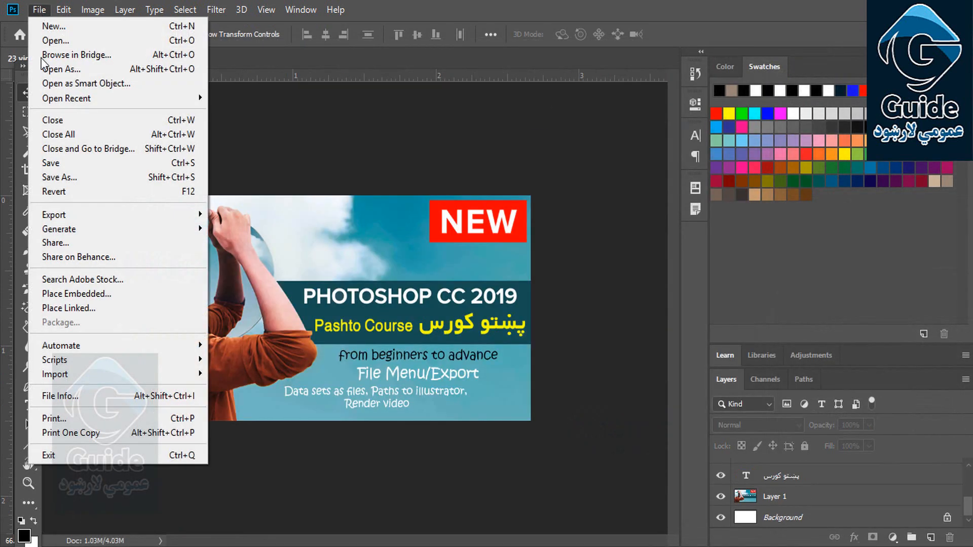
mouse_move(101, 350)
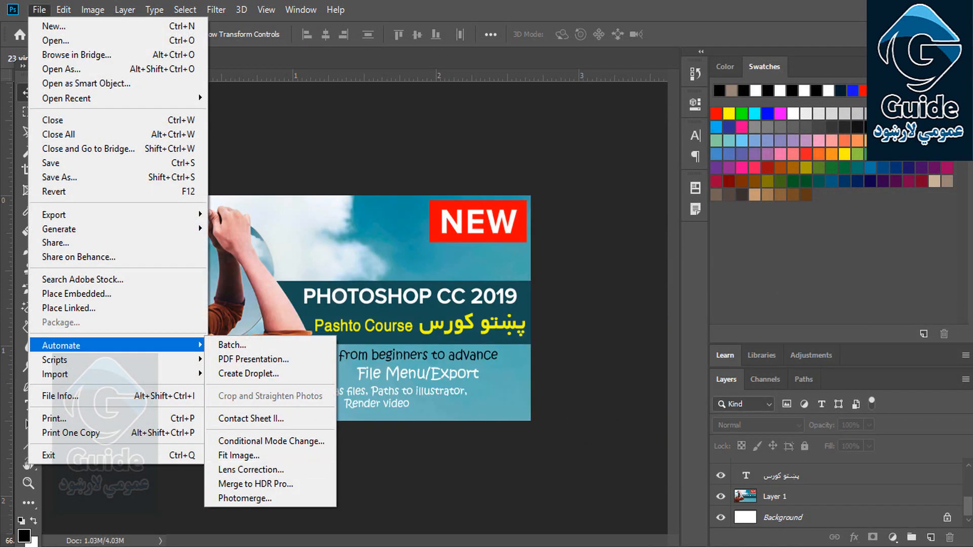
key("alt+Tab")
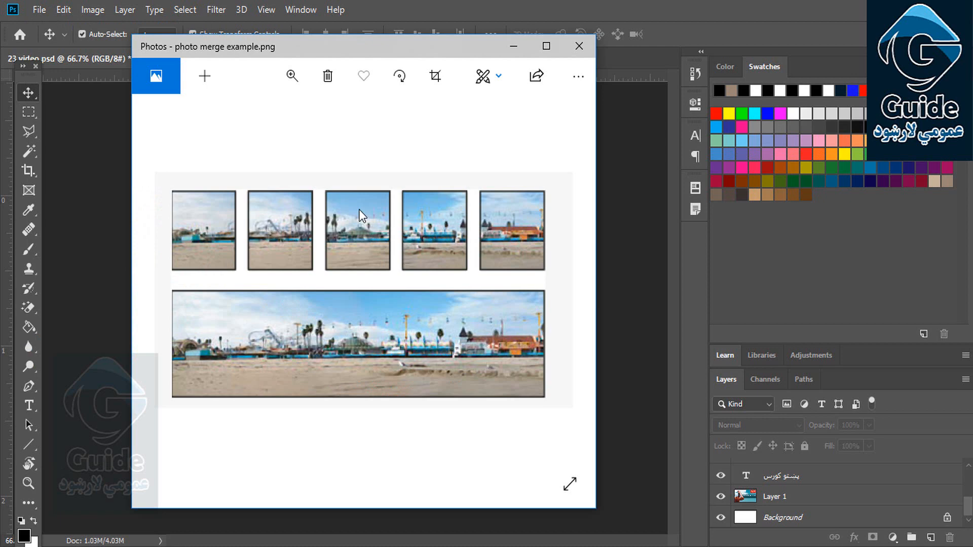
left_click(580, 46)
- Start Photomerge and add IMG_1025.JPG through IMG_1030.JPG as its source files
left_click(39, 9)
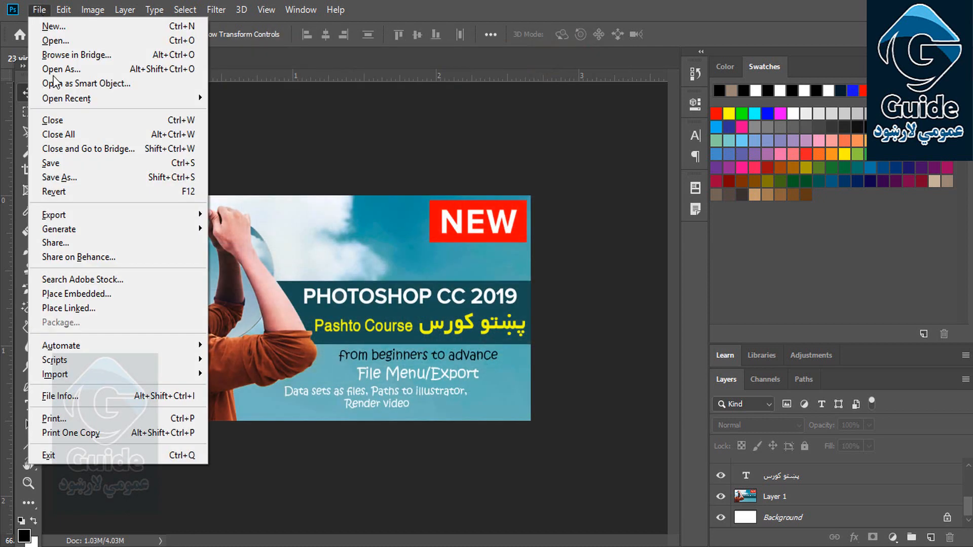
mouse_move(101, 346)
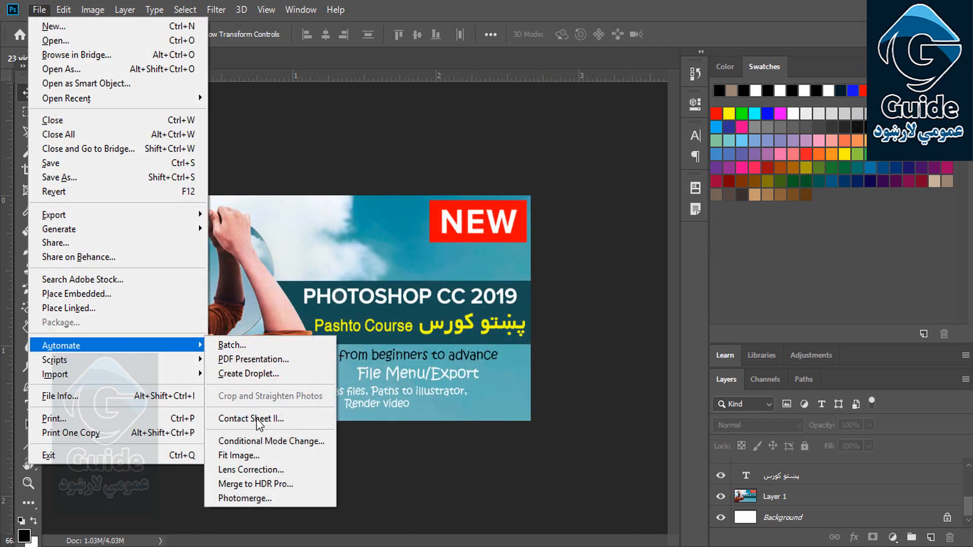
left_click(268, 498)
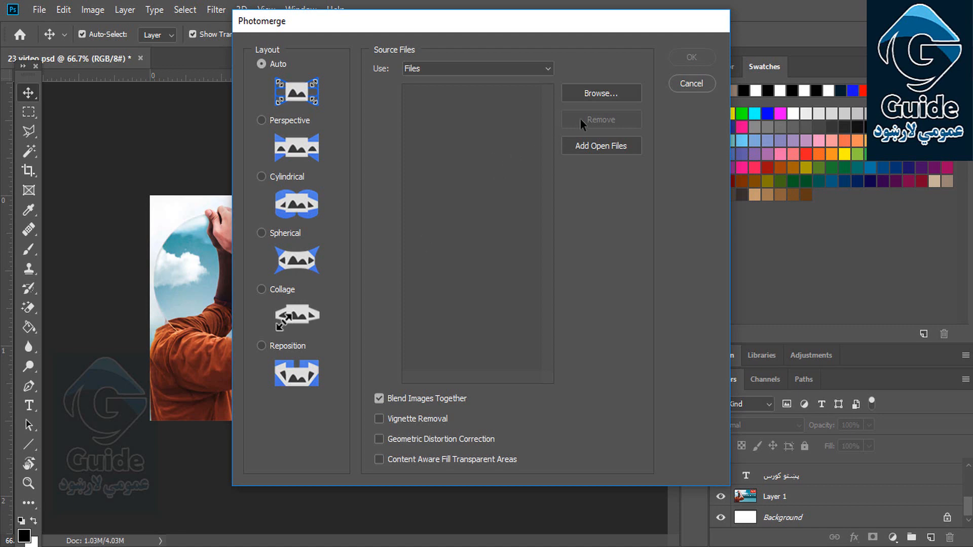
left_click(588, 94)
left_click_drag(588, 250, 125, 110)
left_click(862, 463)
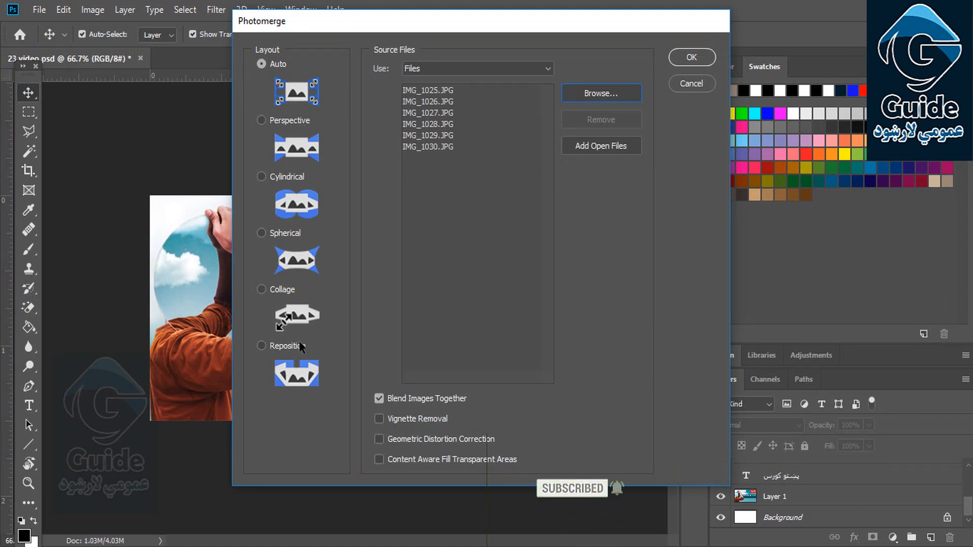
- Remove IMG_1027.JPG from the Photomerge source files and create the panorama with the Auto layout and Blend Images Together
left_click(465, 113)
left_click(603, 120)
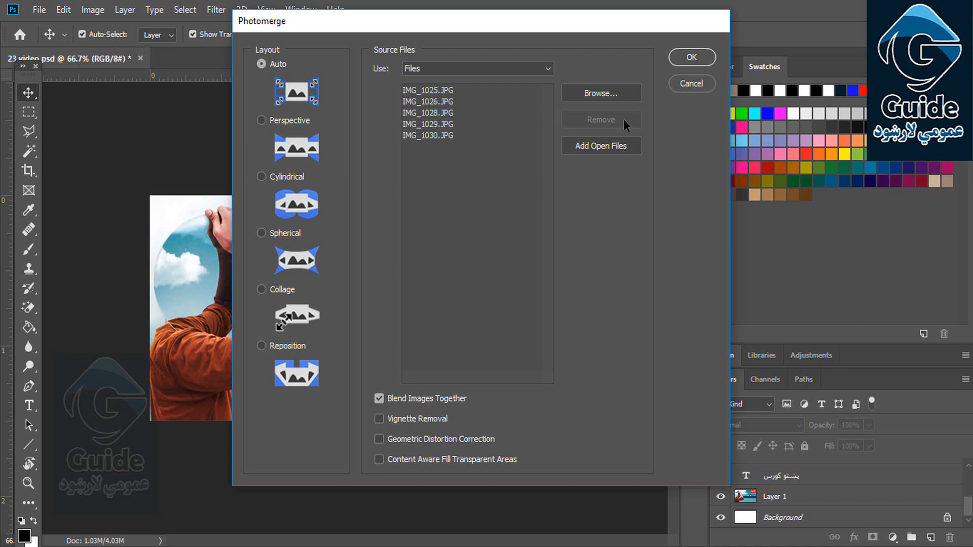
left_click(684, 57)
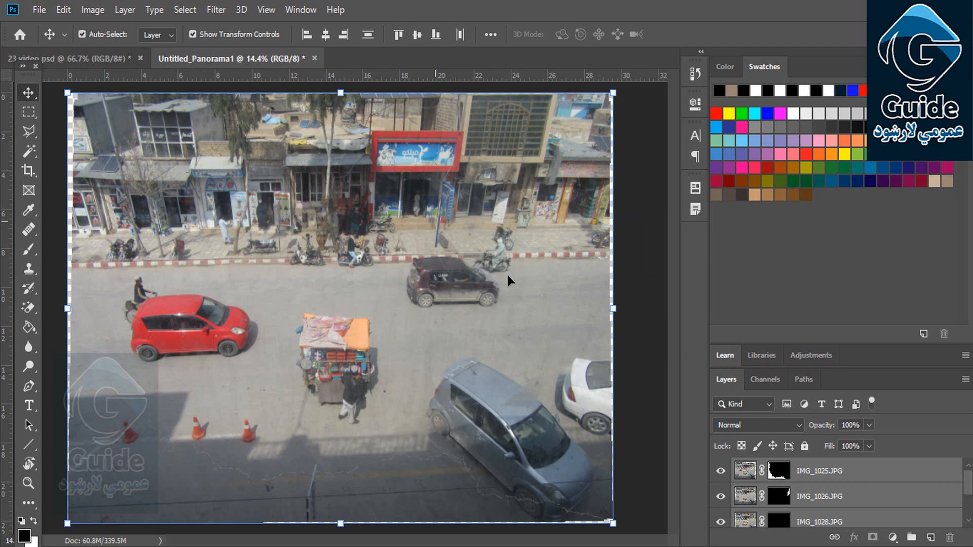
- Hide and show the panorama's IMG_1029.JPG and IMG_1030.JPG layers to examine what each contributes, and deselect all layers
left_click_drag(969, 488, 970, 512)
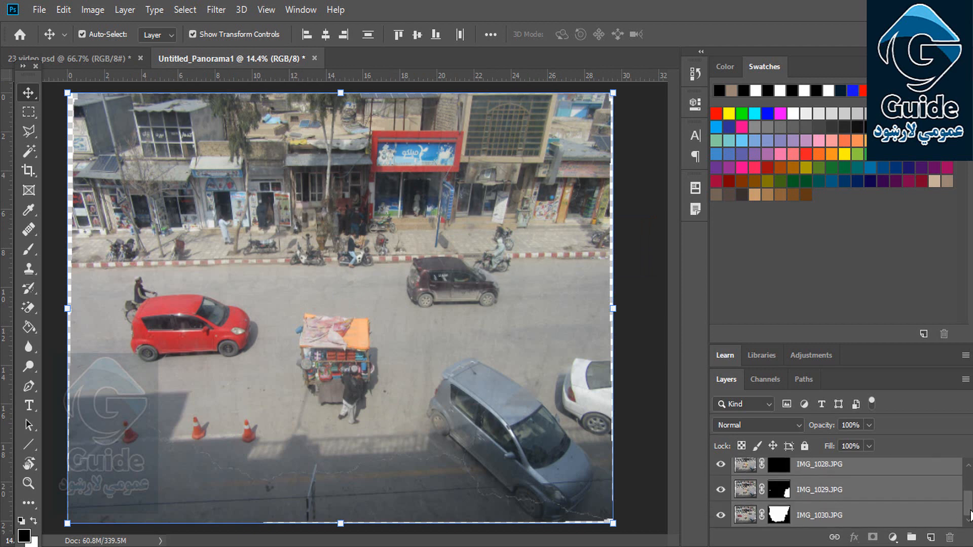
left_click(720, 489)
left_click(721, 490)
left_click(721, 515)
left_click(721, 516)
left_click(721, 516)
left_click(720, 516)
left_click(651, 476)
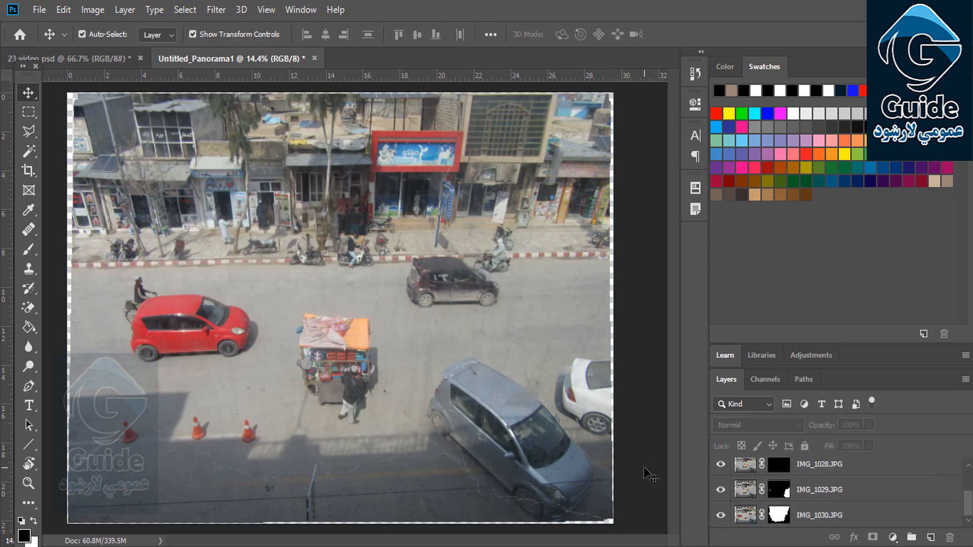
left_click(39, 10)
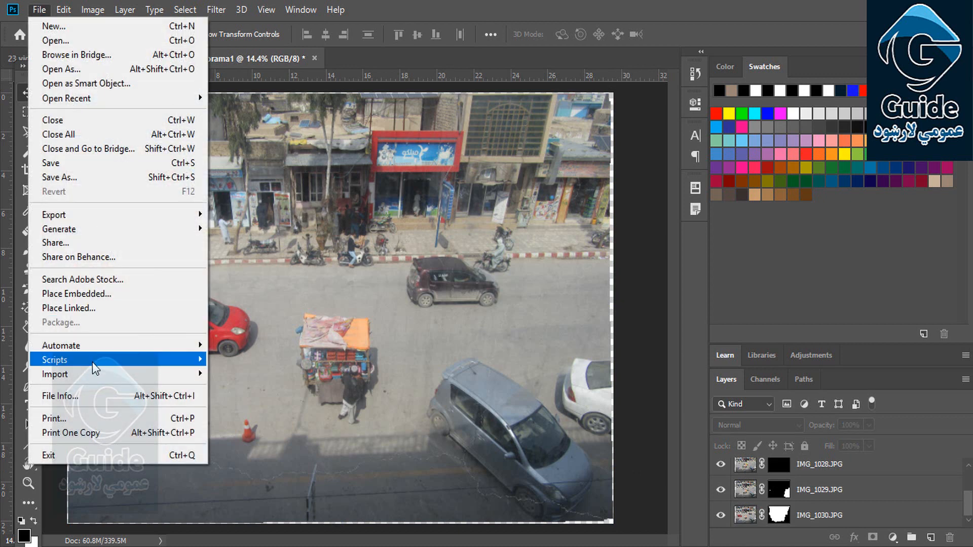
mouse_move(93, 360)
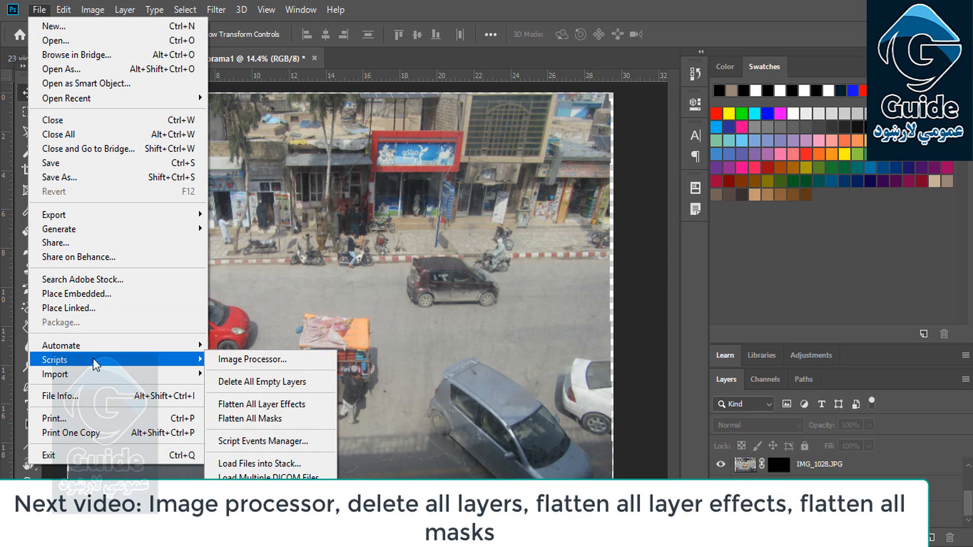